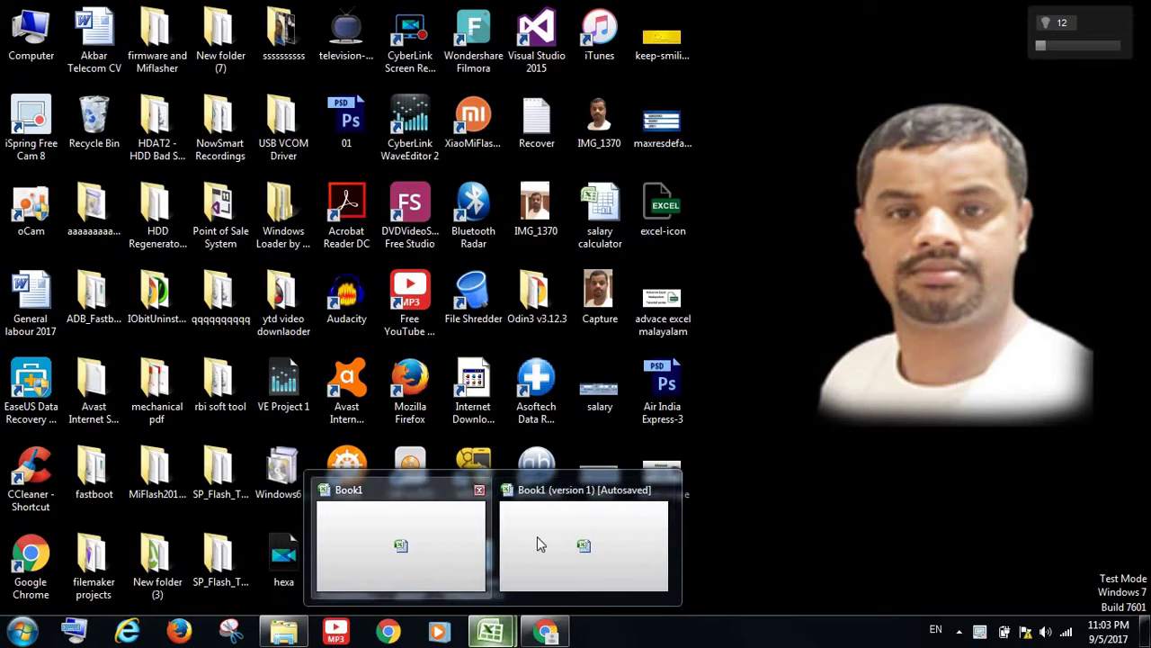
Bring the blank Book1 workbook window up from the Excel taskbar button
{"action": "left_click", "coordinate": [453, 539]}
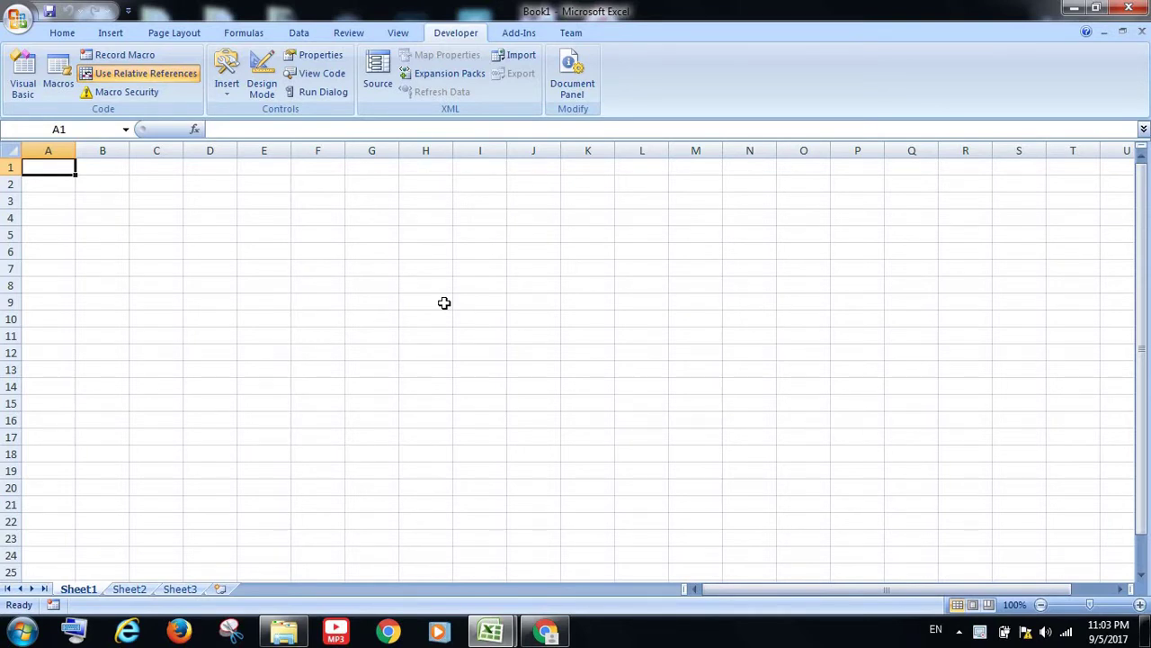
Switch to the 'Book1 (version 1) [Autosaved]' workbook that holds the tutorial text
{"action": "left_click", "coordinate": [492, 630]}
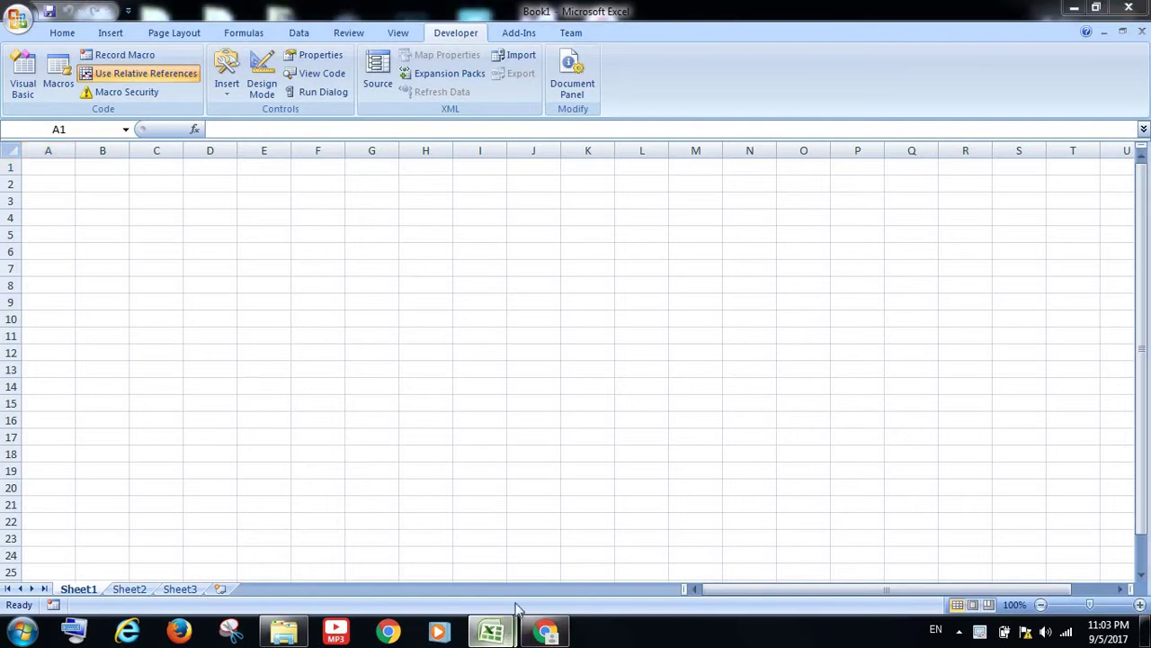
{"action": "left_click", "coordinate": [547, 555]}
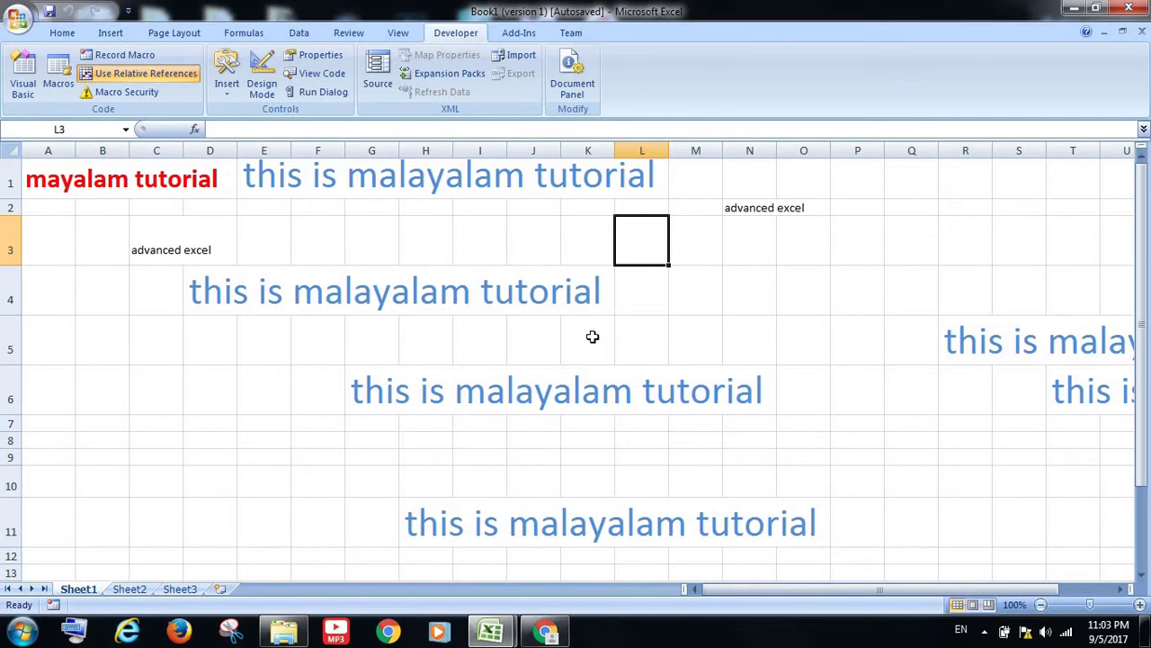
On Sheet2, run the tttttt macro with D3 selected so it writes 'advanced excel'
{"action": "left_click", "coordinate": [129, 590]}
{"action": "left_click", "coordinate": [214, 280]}
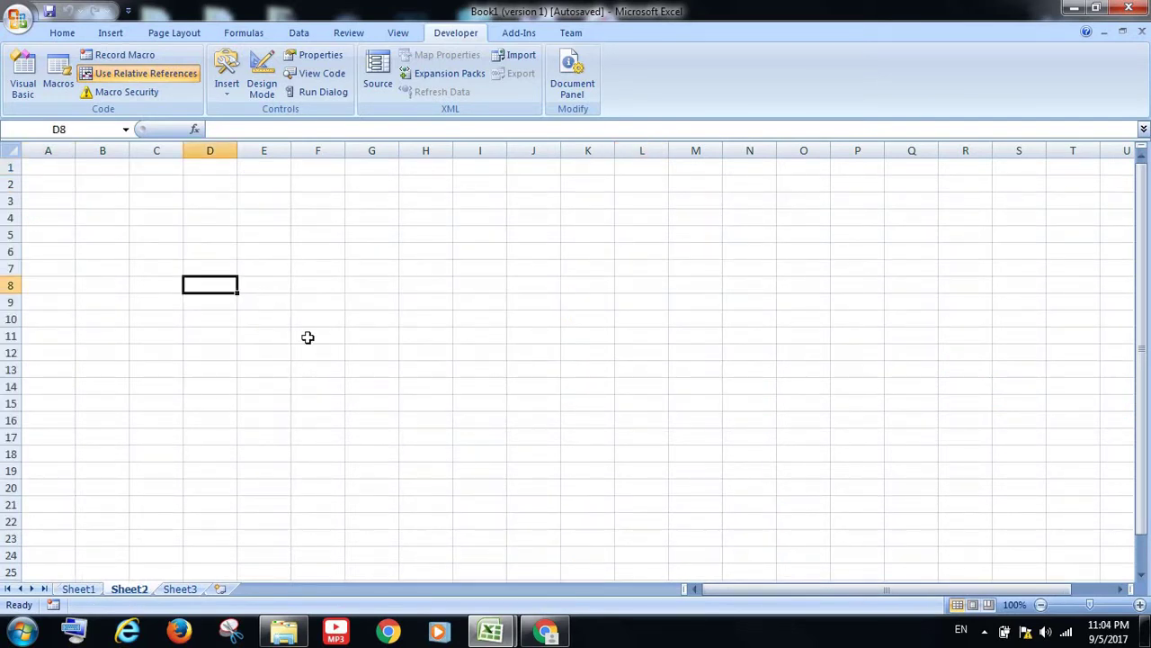
{"action": "left_click", "coordinate": [217, 198]}
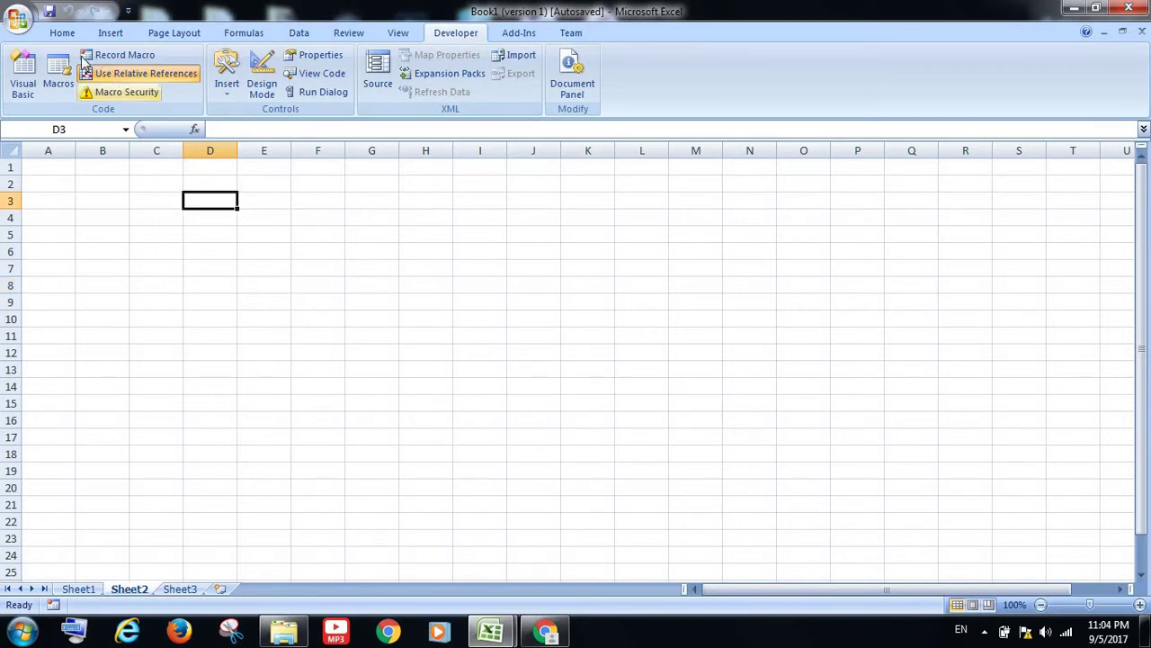
{"action": "left_click", "coordinate": [60, 79]}
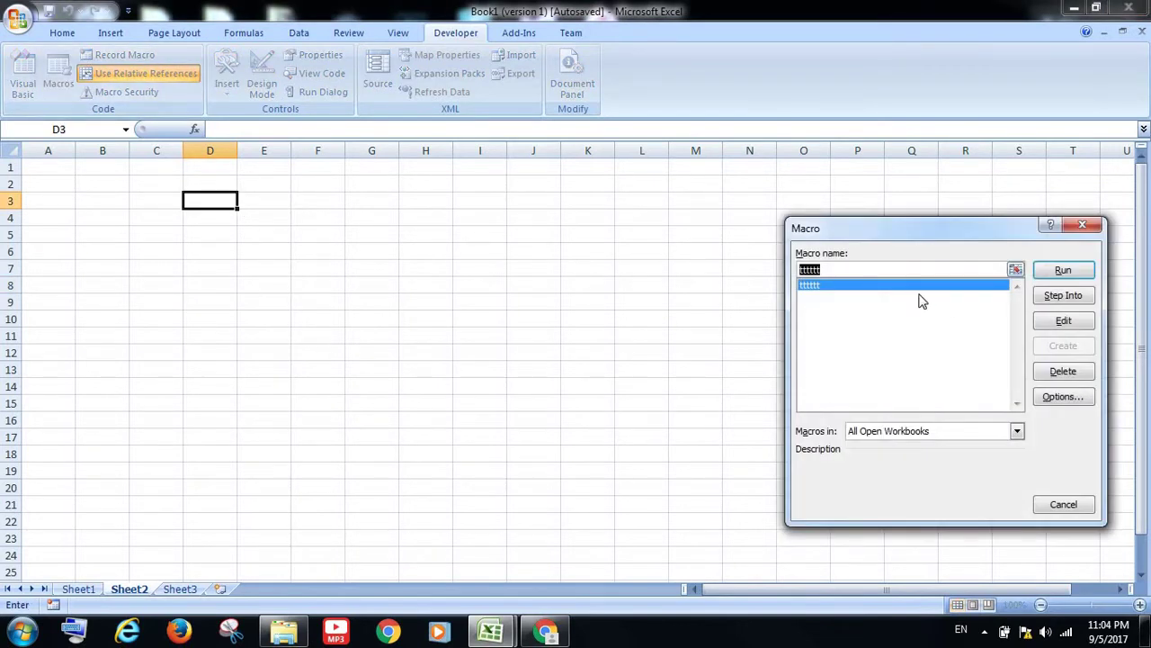
{"action": "left_click", "coordinate": [1063, 272]}
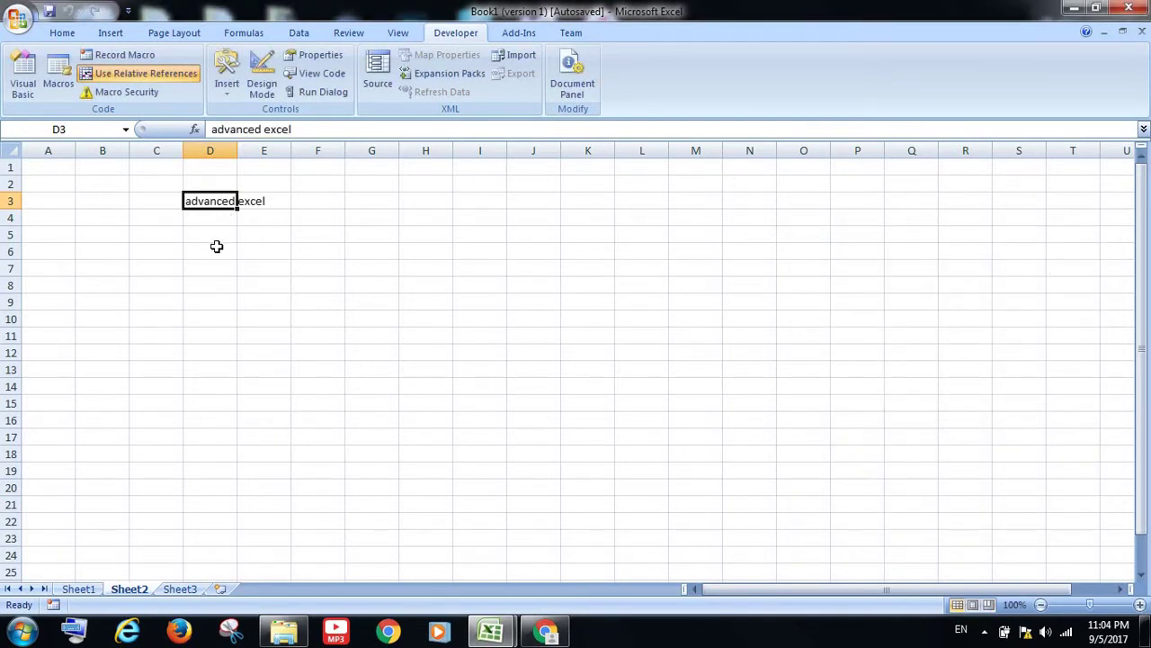
Run the tttttt macro again in cells D6 and F6
{"action": "left_click", "coordinate": [216, 246]}
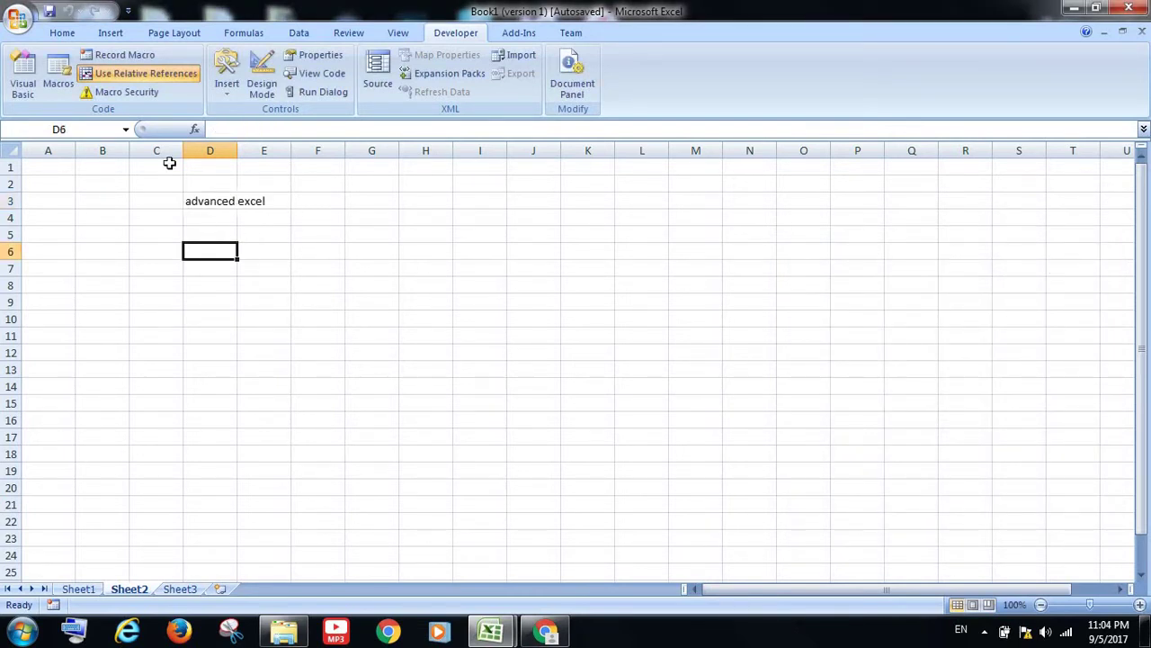
{"action": "left_click", "coordinate": [60, 85]}
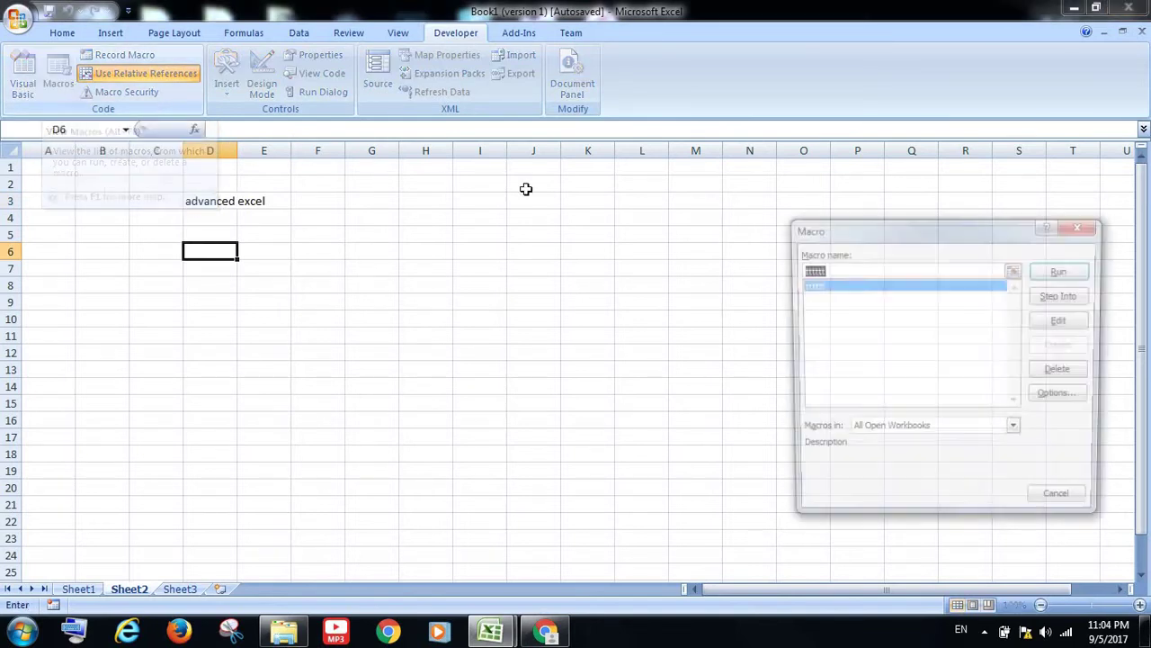
{"action": "left_click", "coordinate": [1062, 270]}
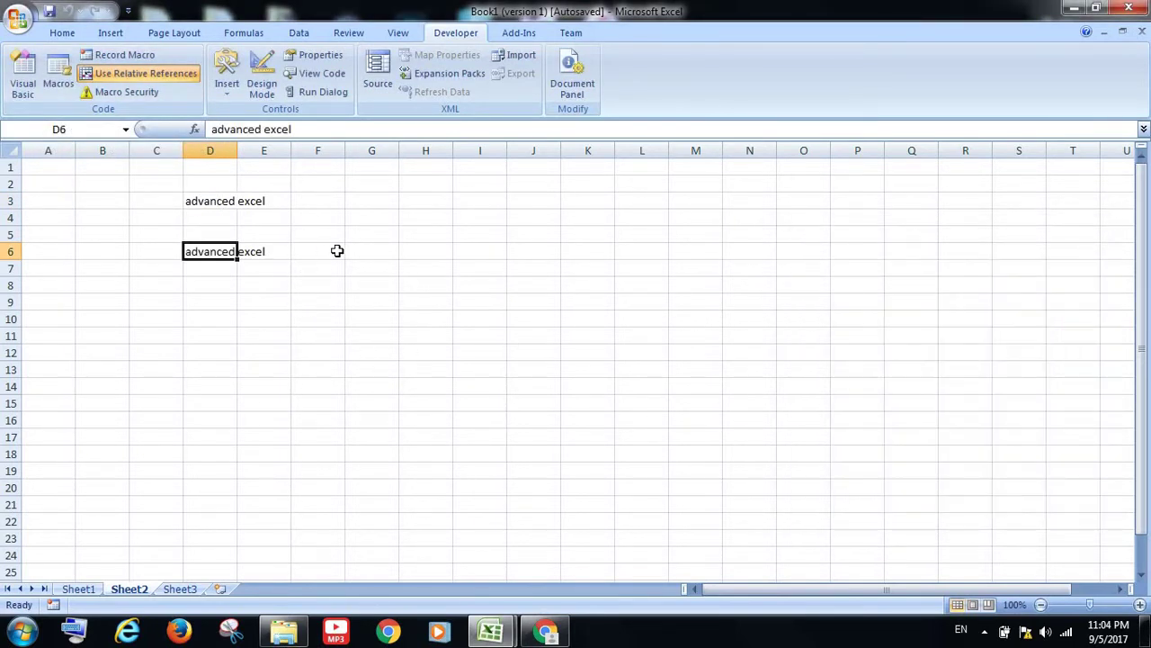
{"action": "left_click", "coordinate": [337, 251]}
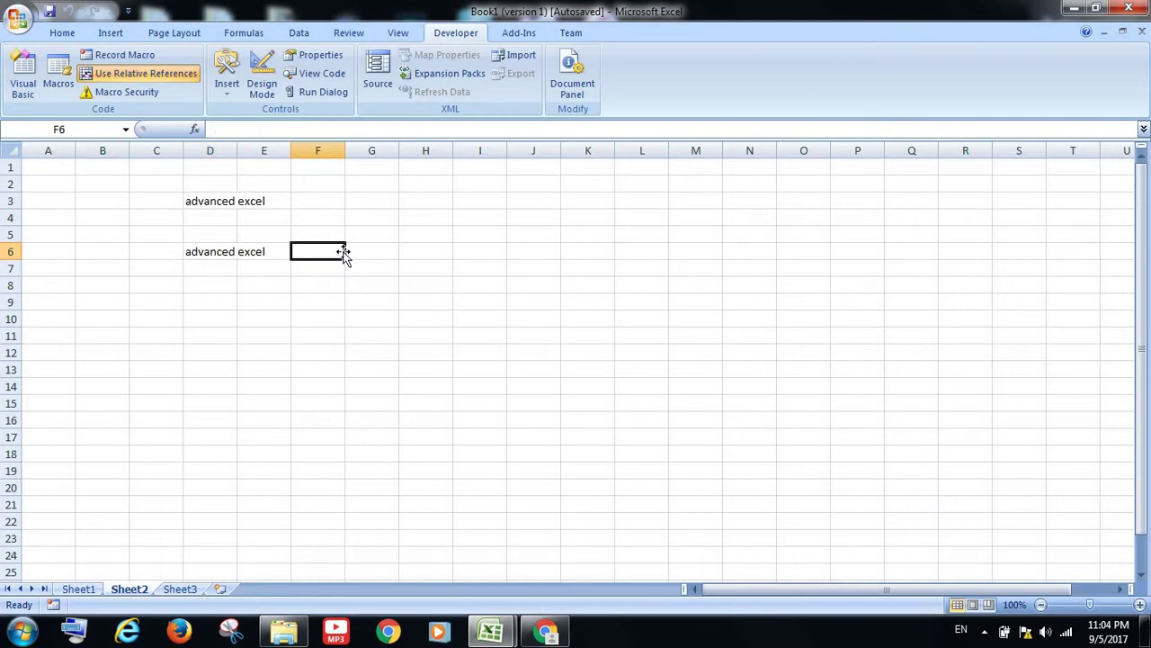
{"action": "left_click", "coordinate": [60, 88]}
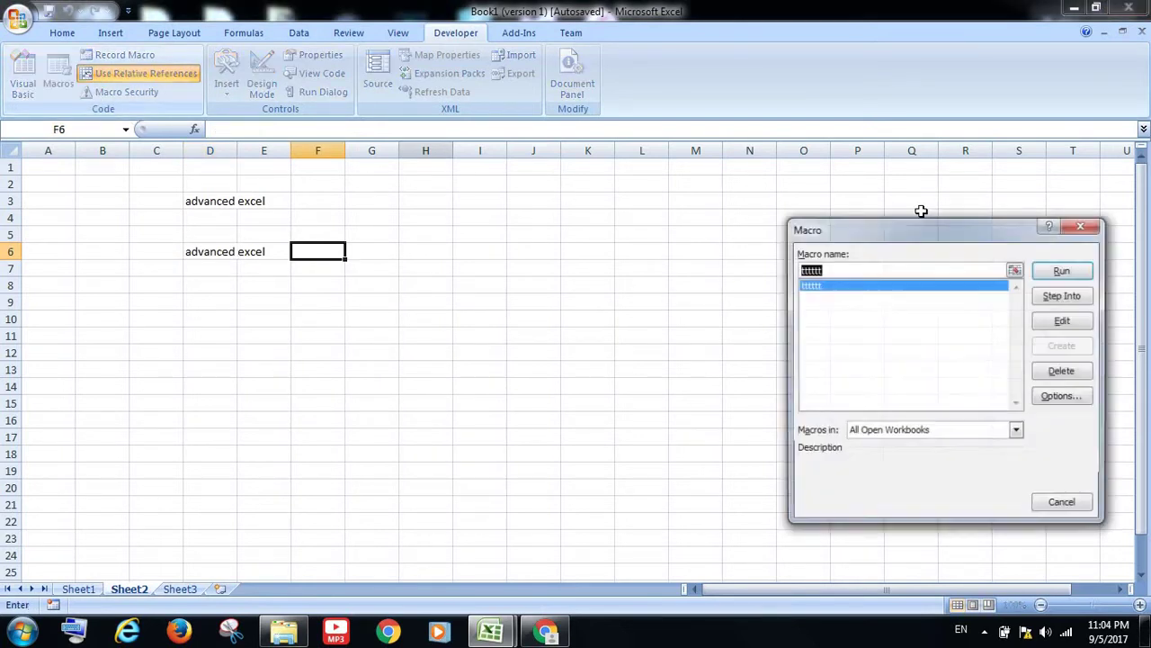
{"action": "left_click", "coordinate": [1062, 271]}
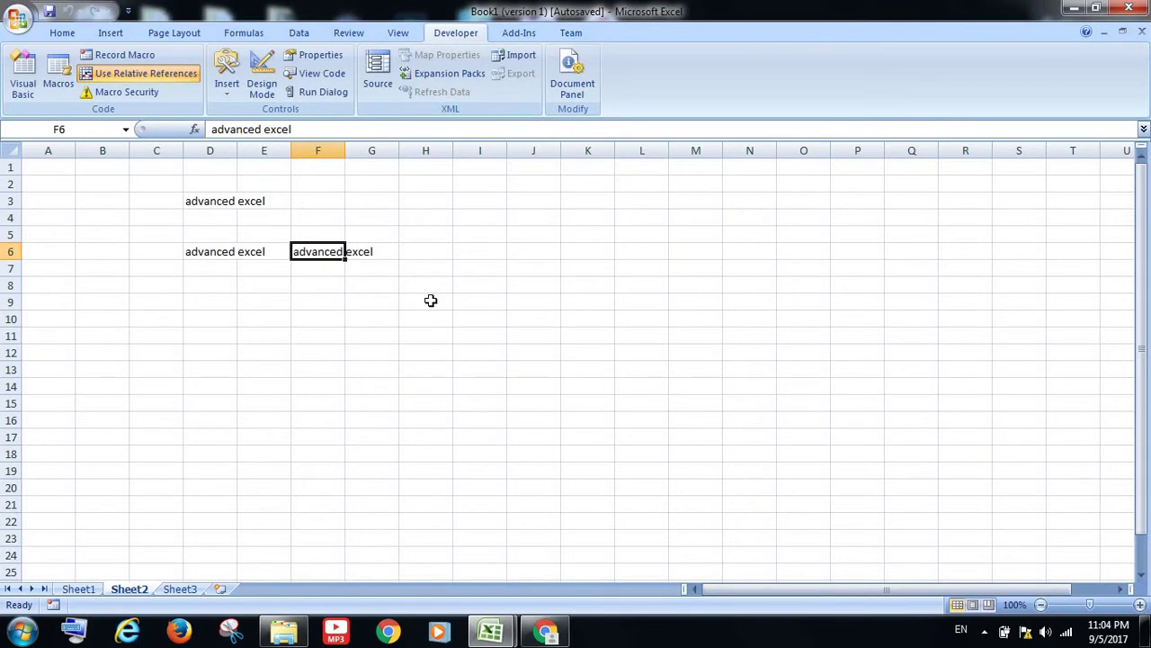
{"action": "left_click", "coordinate": [420, 252]}
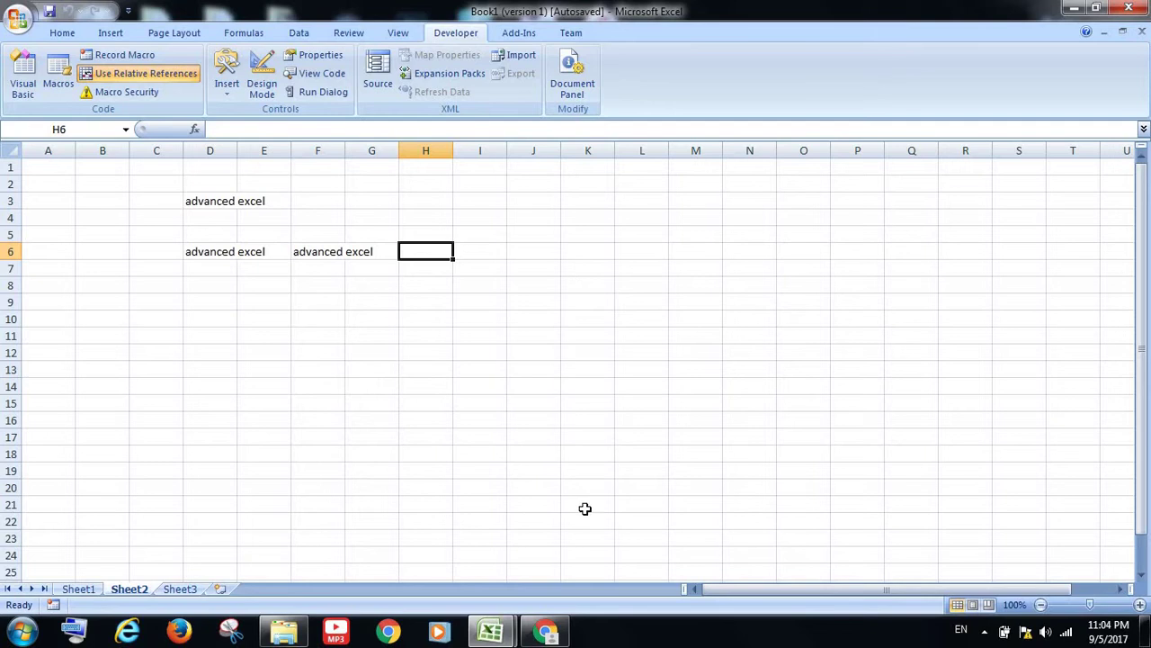
{"action": "left_click", "coordinate": [261, 80]}
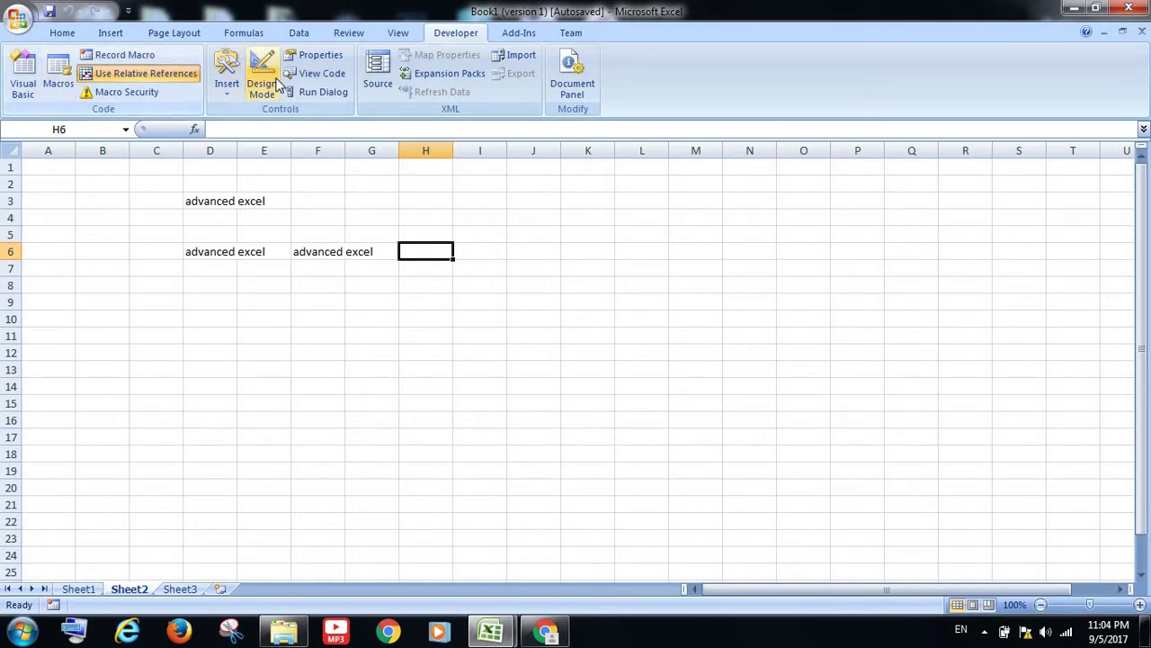
Append ' malayalam tutorial' to the 'advanced excel' text in tttttt's code, then close the editor
{"action": "left_click", "coordinate": [58, 86]}
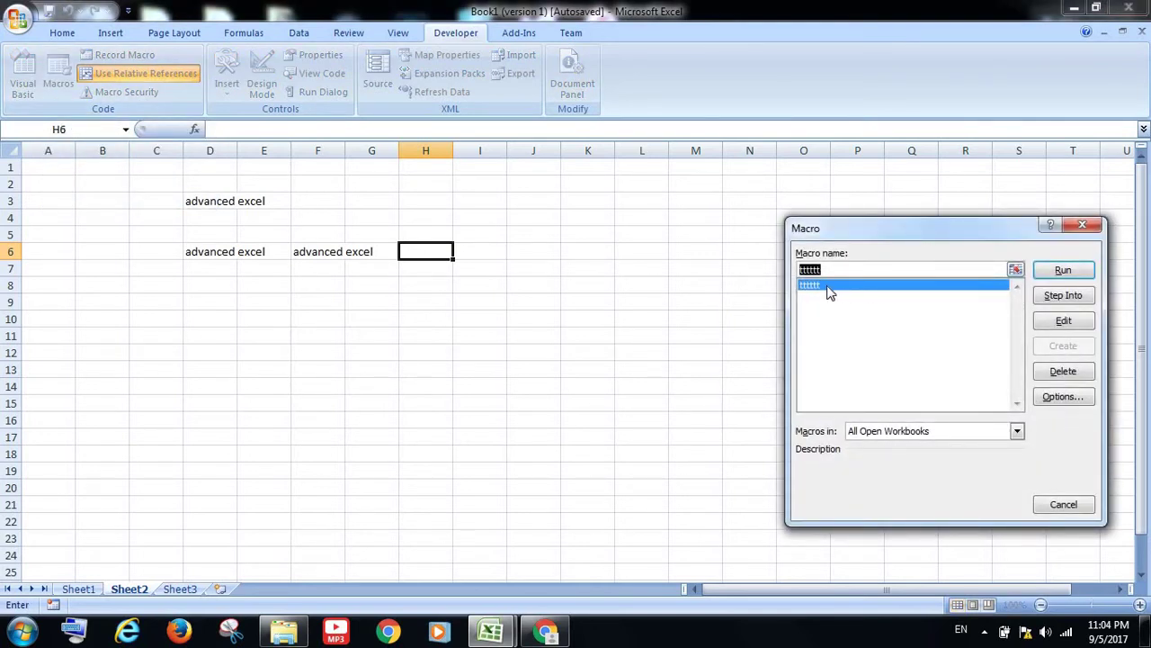
{"action": "left_click", "coordinate": [1064, 321]}
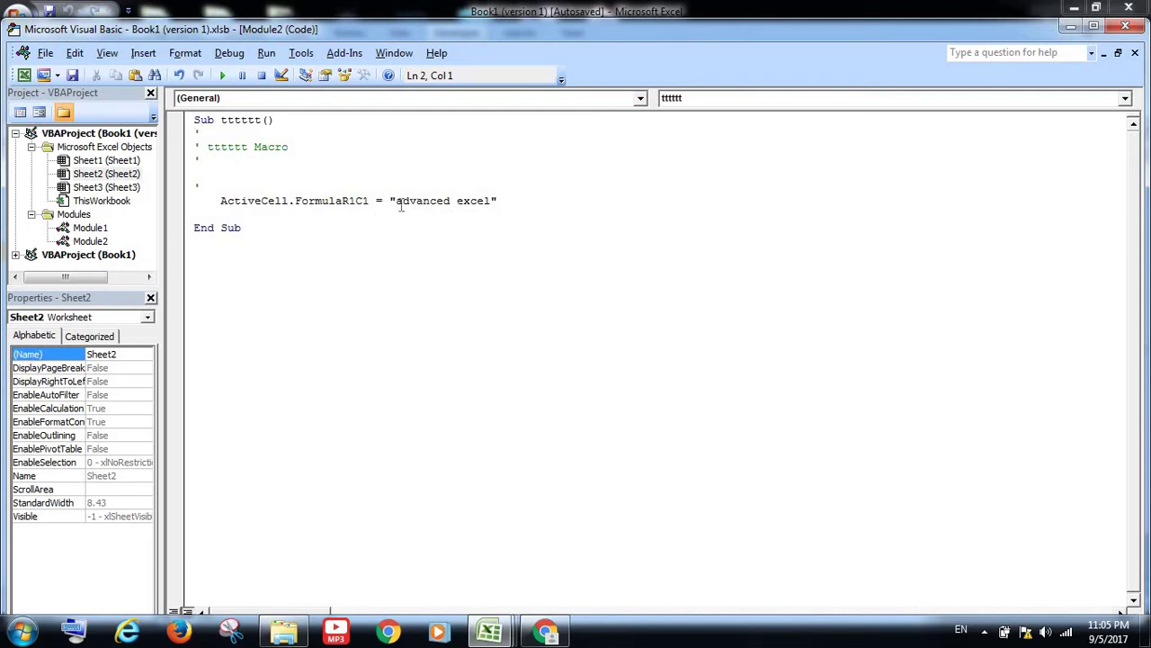
{"action": "left_click", "coordinate": [452, 200]}
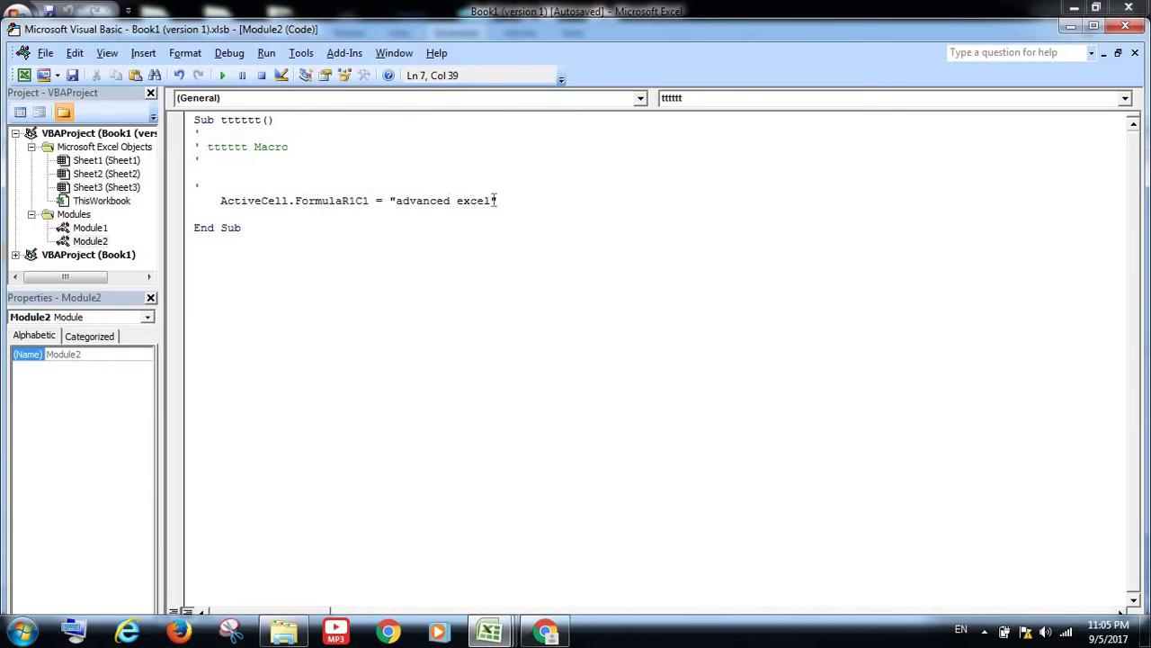
{"action": "left_click", "coordinate": [495, 200]}
{"action": "type", "text": "m"}
{"action": "type", "text": "alayalam"}
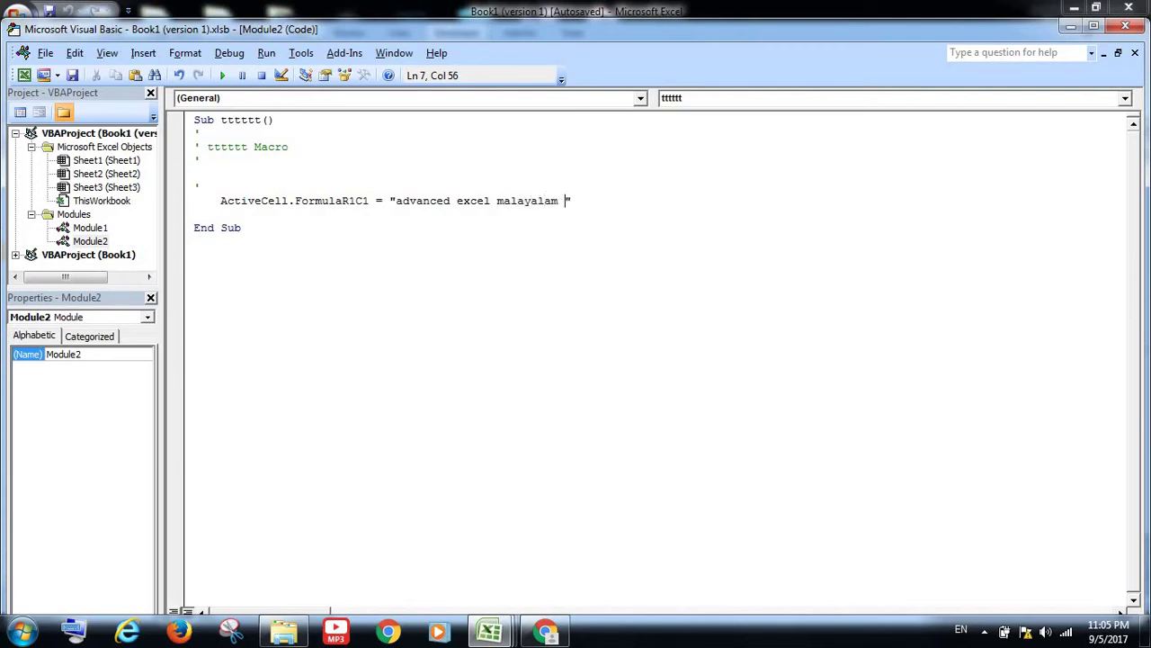
{"action": "type", "text": " tuto"}
{"action": "type", "text": "rial"}
{"action": "left_click", "coordinate": [653, 187]}
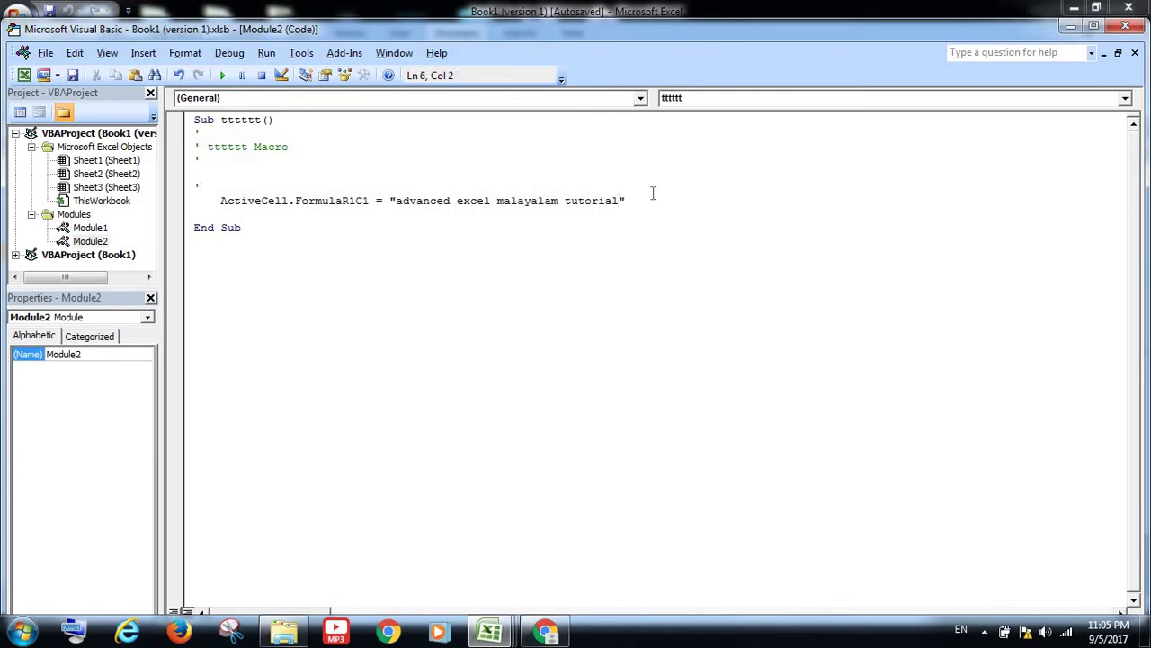
{"action": "left_click", "coordinate": [1136, 27]}
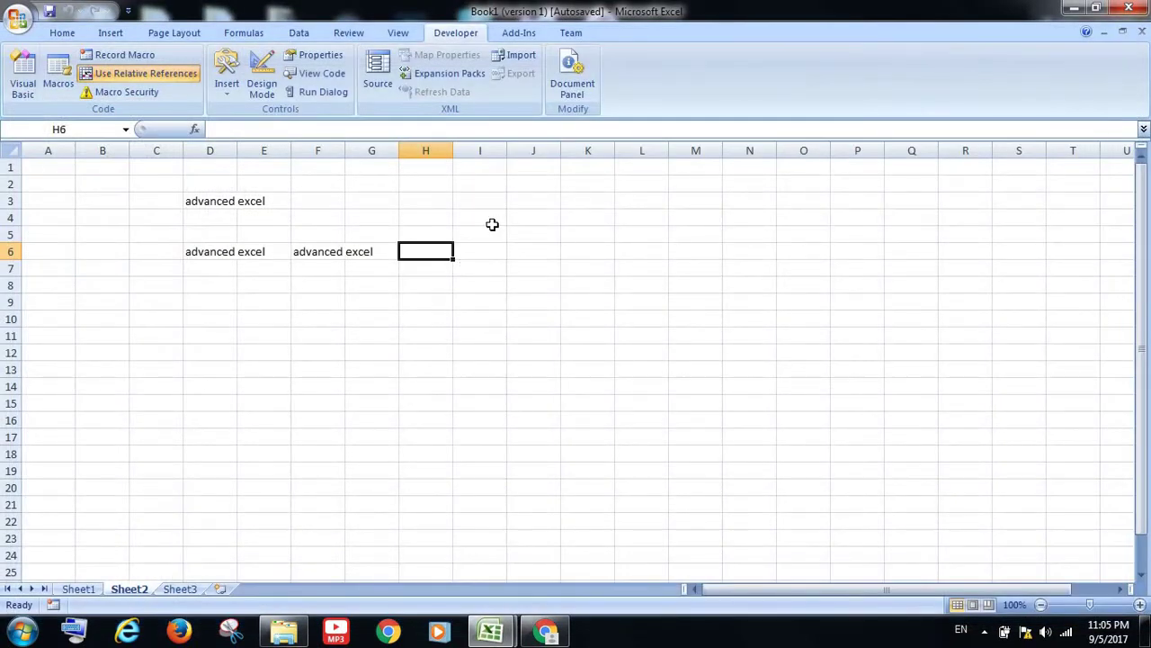
Run the tttttt macro in cell I4
{"action": "left_click", "coordinate": [493, 226]}
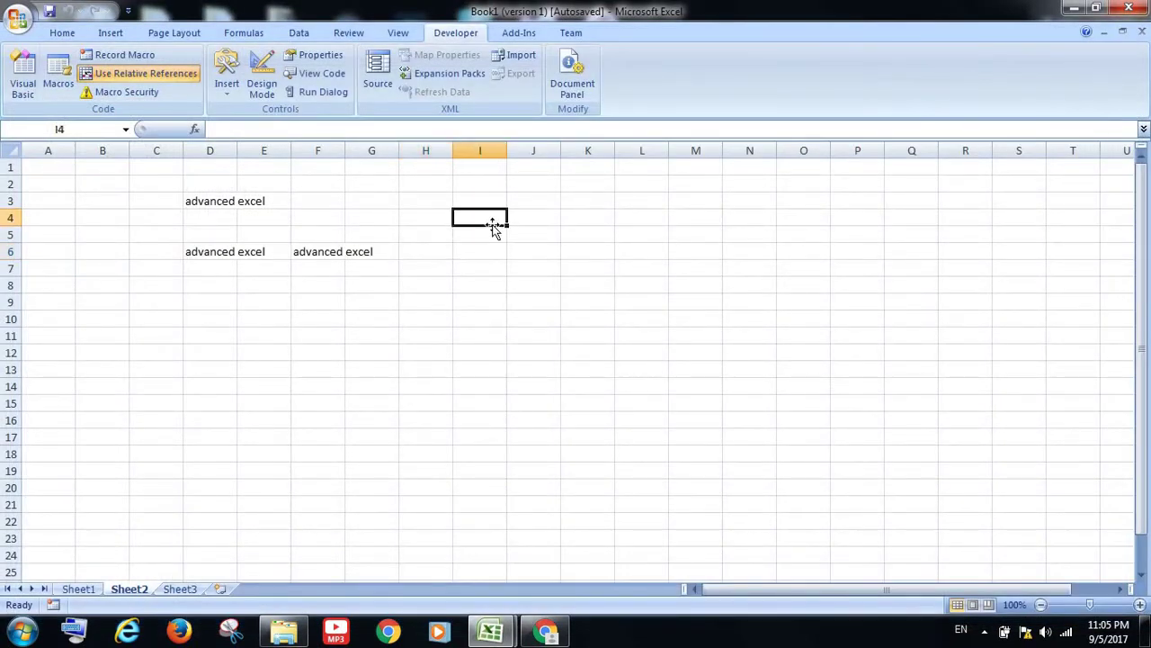
{"action": "left_click", "coordinate": [59, 83]}
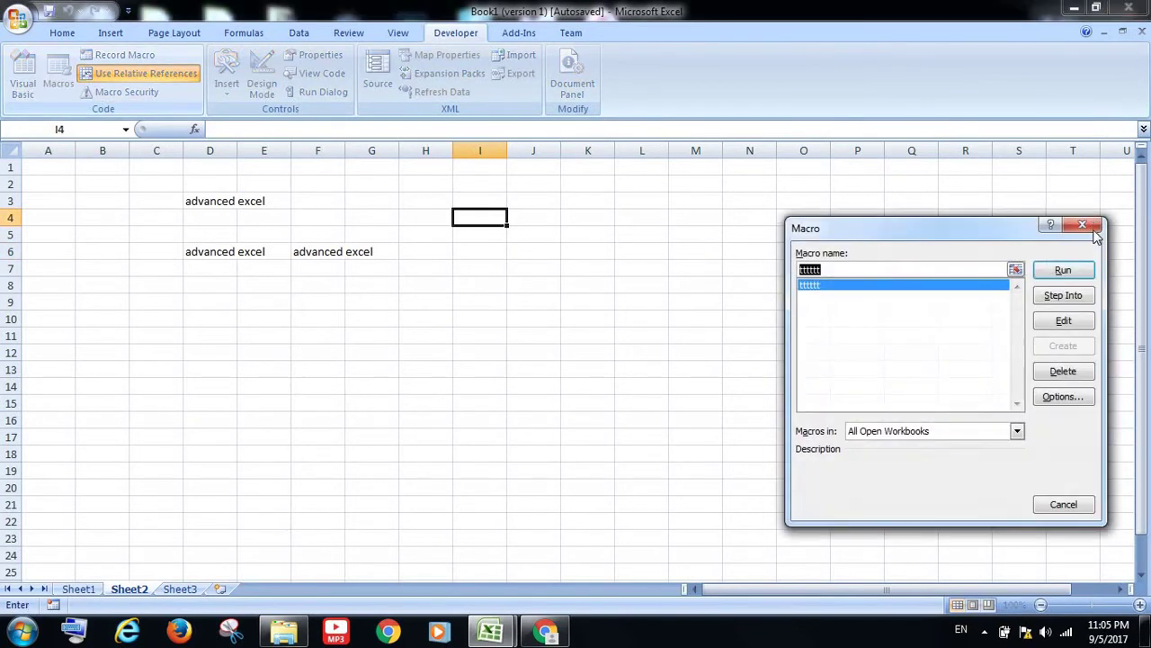
{"action": "left_click", "coordinate": [1064, 272]}
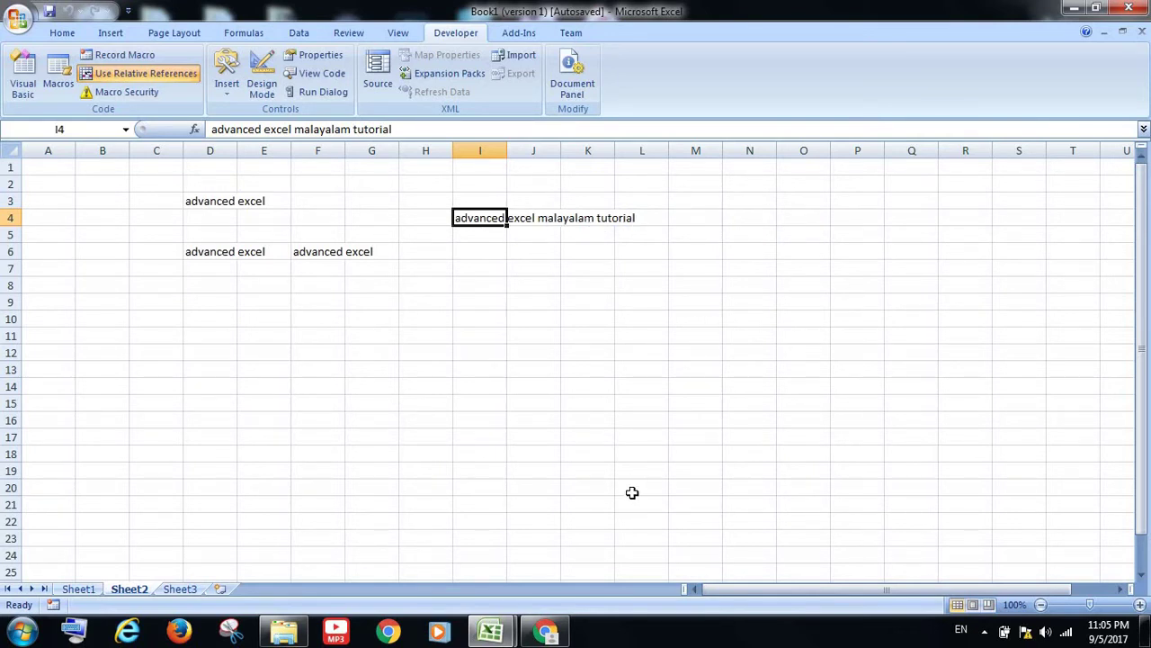
Move the selection through I7, J6 and I6, then reopen the Macro dialog
{"action": "left_click", "coordinate": [492, 270]}
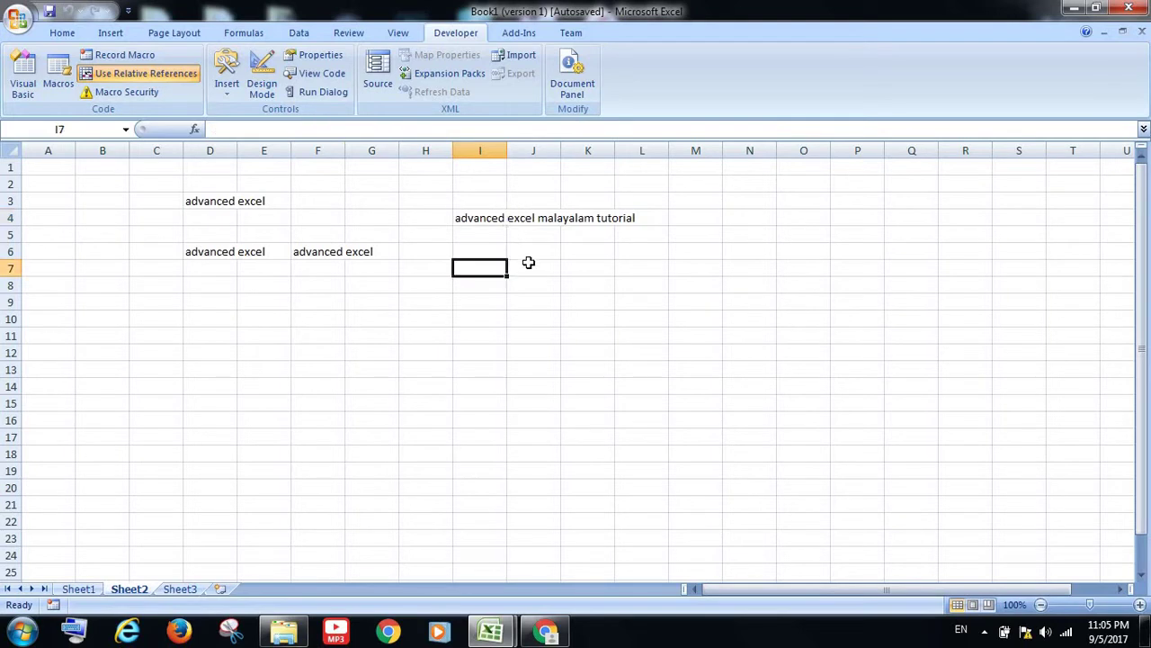
{"action": "left_click", "coordinate": [527, 256]}
{"action": "left_click", "coordinate": [481, 255]}
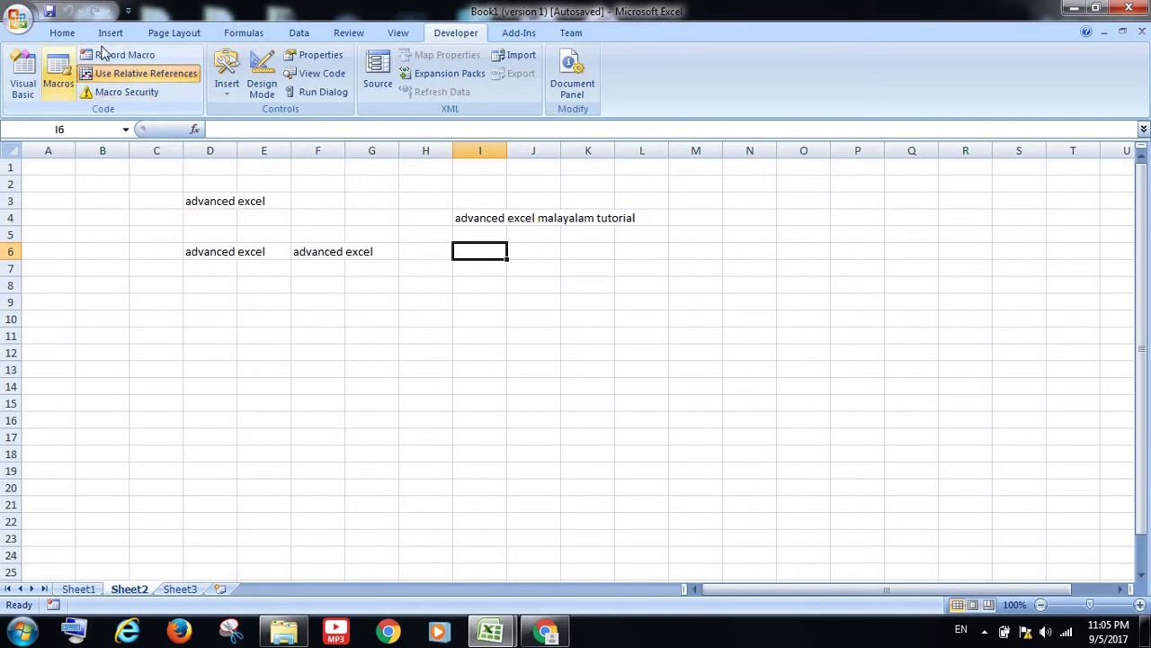
{"action": "left_click", "coordinate": [56, 79]}
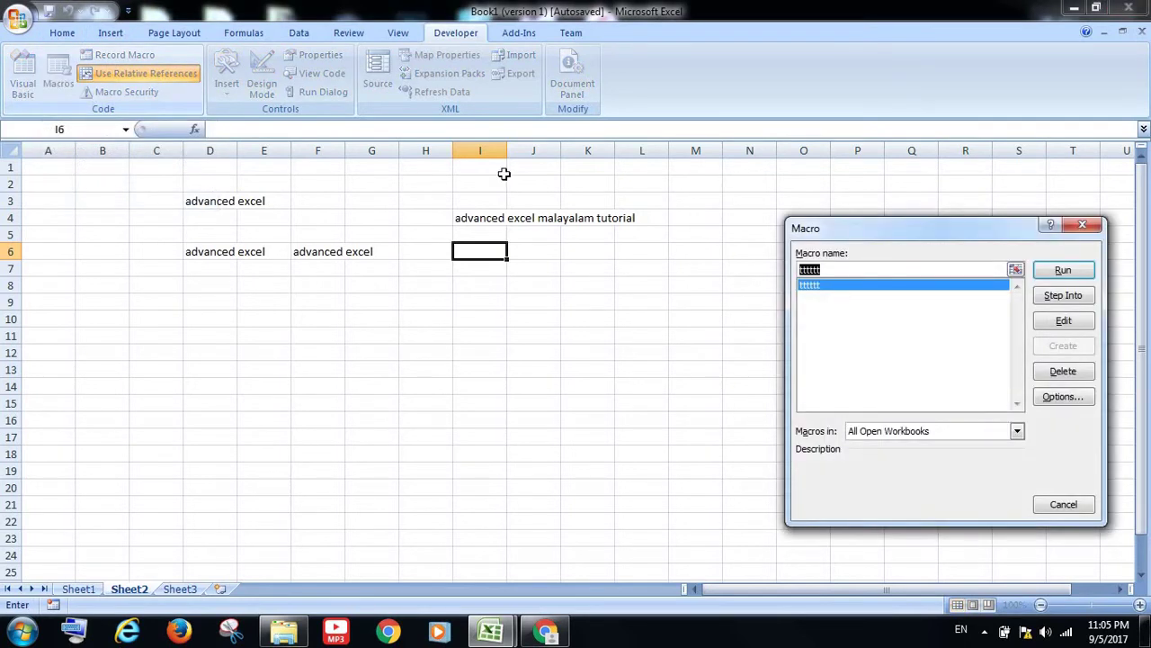
Add the line MsgBox "advanced excel tutorial" below the ActiveCell line in tttttt
{"action": "left_click", "coordinate": [1064, 321]}
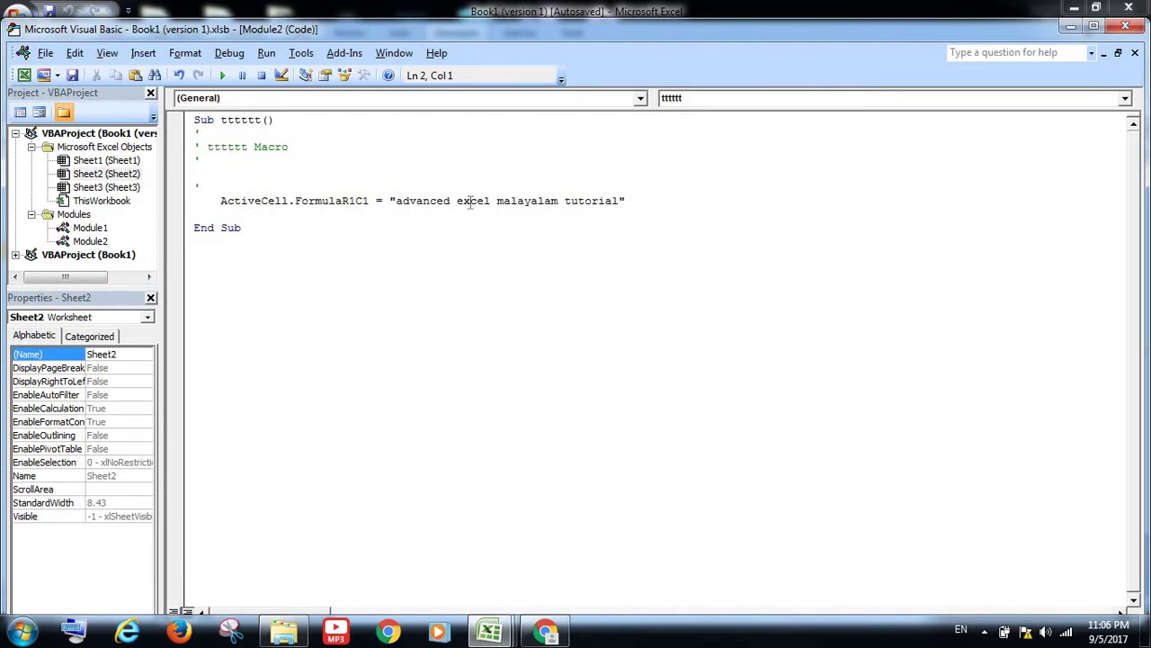
{"action": "left_click", "coordinate": [643, 202]}
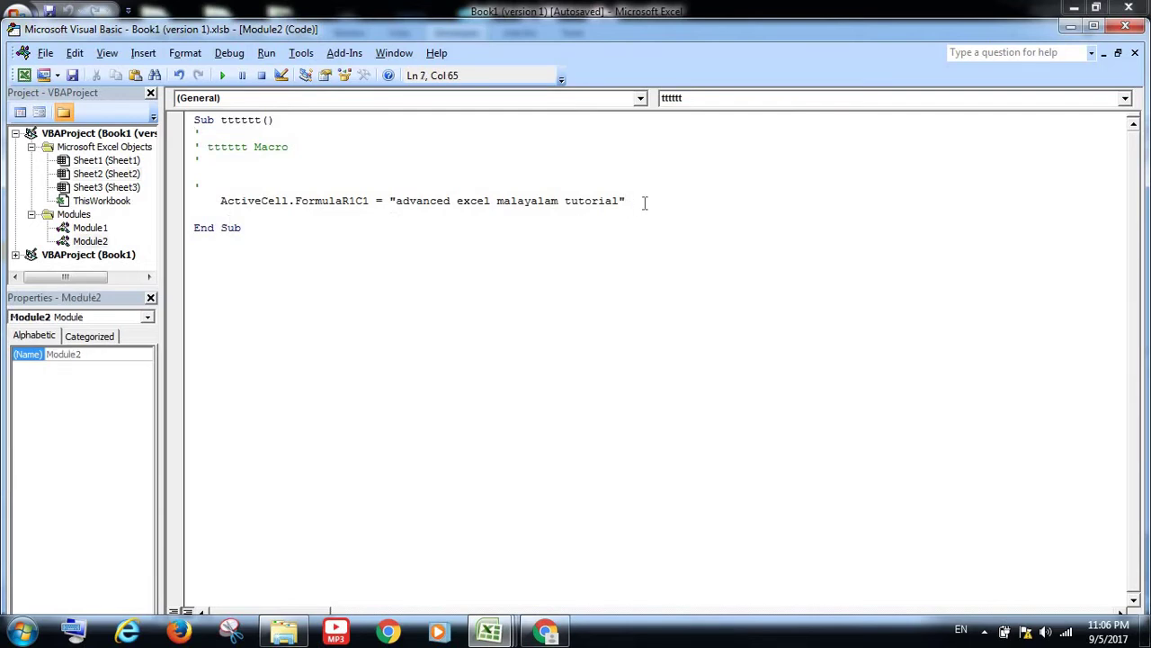
{"action": "key", "text": "Return"}
{"action": "type", "text": "m"}
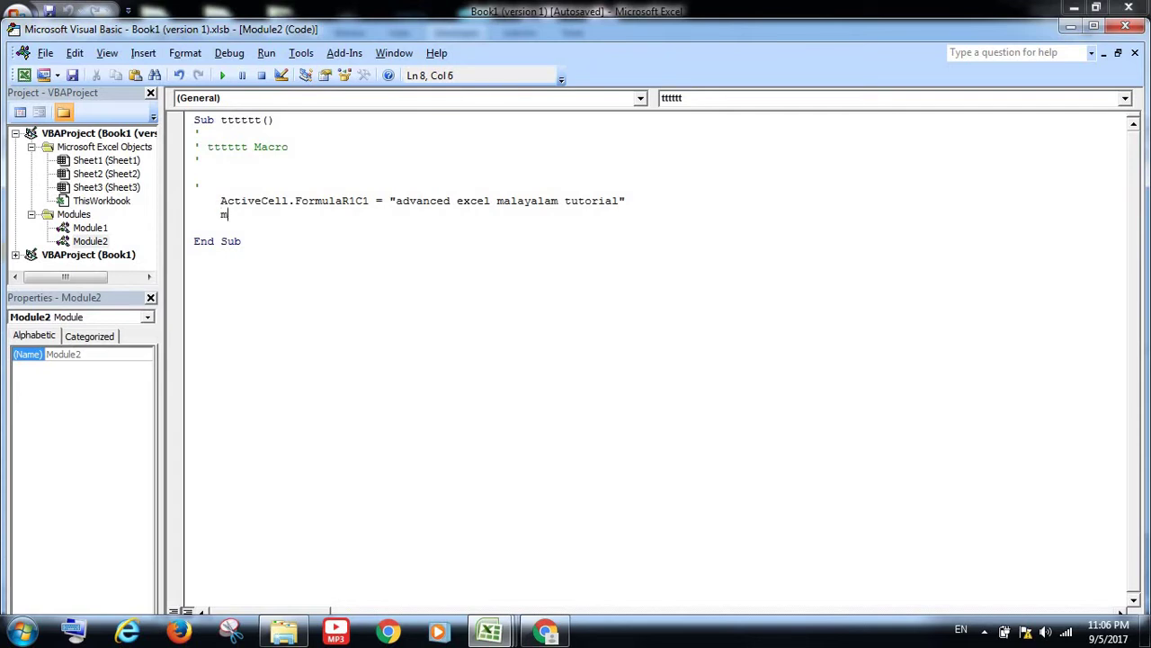
{"action": "type", "text": "sgbo"}
{"action": "type", "text": "x"}
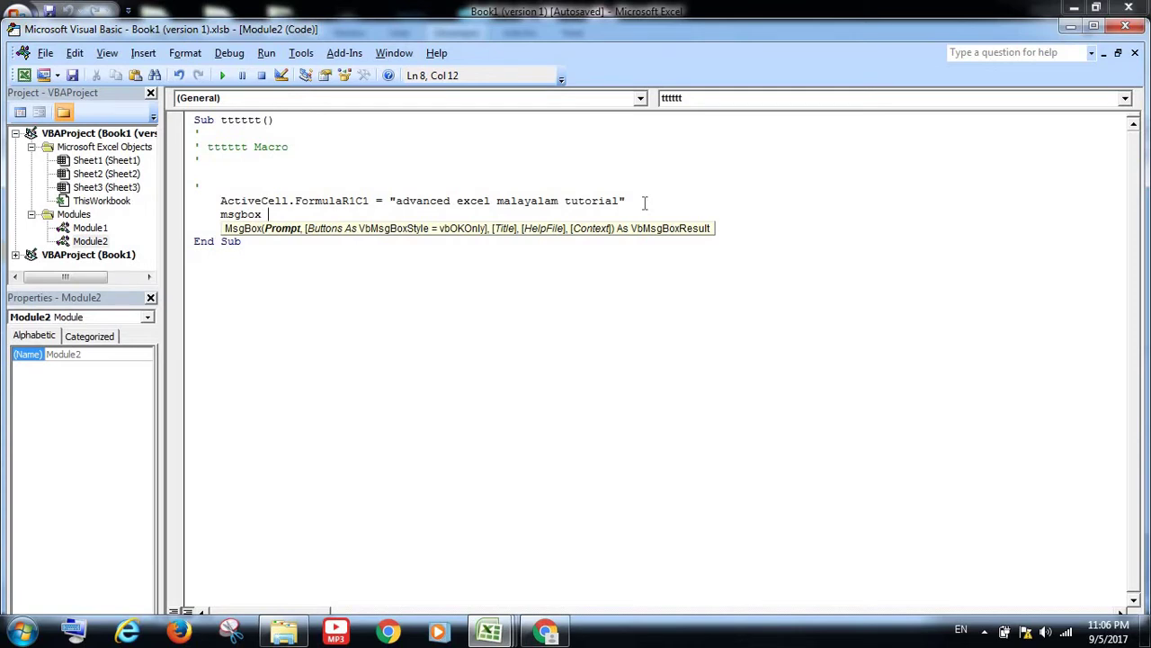
{"action": "key", "text": "Escape"}
{"action": "type", "text": "\""}
{"action": "type", "text": "a"}
{"action": "type", "text": "d"}
{"action": "type", "text": "vance"}
{"action": "type", "text": "ed"}
{"action": "key", "text": "BackSpace"}
{"action": "key", "text": "BackSpace"}
{"action": "key", "text": "BackSpace"}
{"action": "type", "text": "d "}
{"action": "type", "text": "exce"}
{"action": "type", "text": "l tut"}
{"action": "type", "text": "orial"}
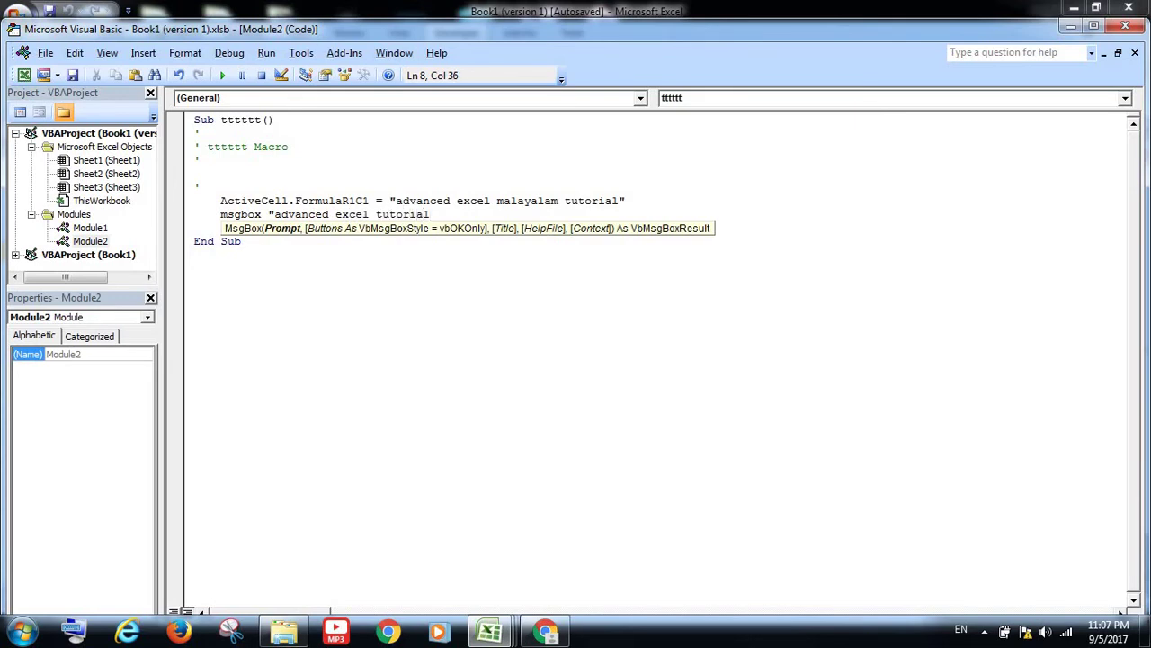
{"action": "type", "text": "\""}
{"action": "key", "text": "Return"}
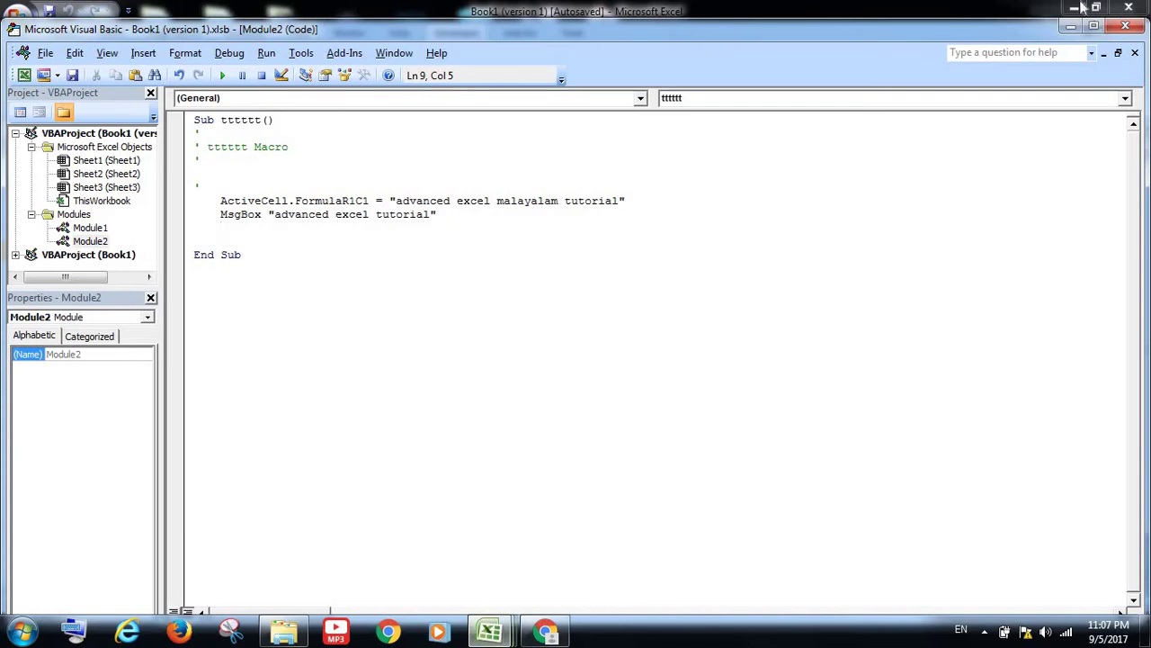
Run the edited tttttt macro in cell I9 and dismiss its 'advanced excel tutorial' message
{"action": "left_click", "coordinate": [1126, 26]}
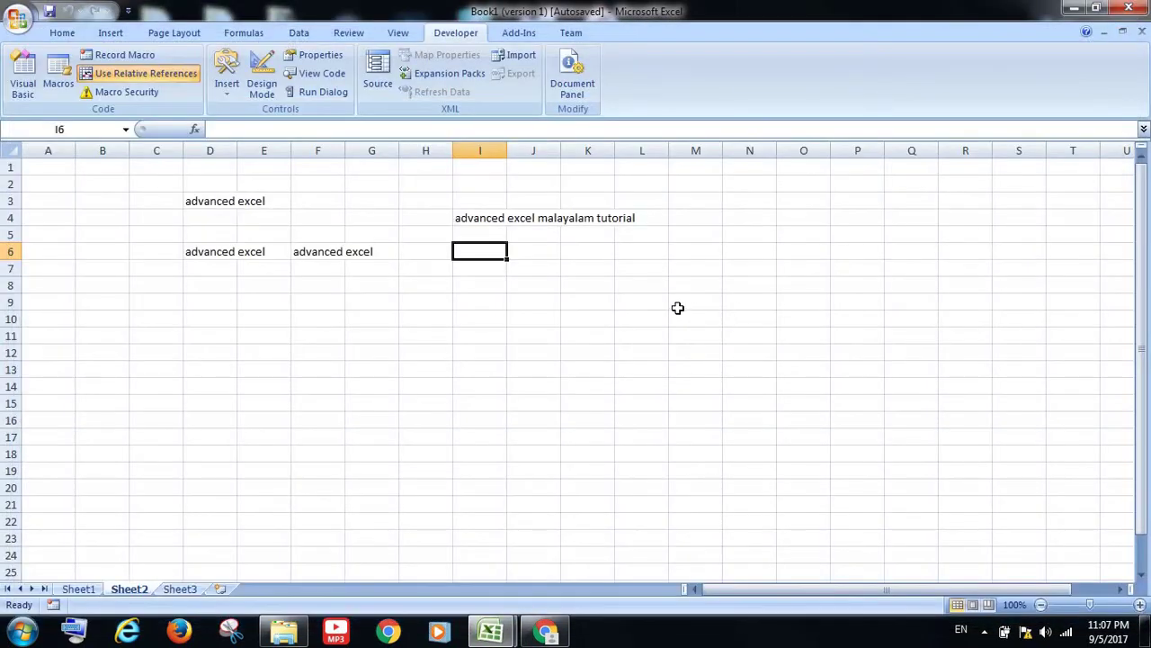
{"action": "left_click", "coordinate": [476, 307]}
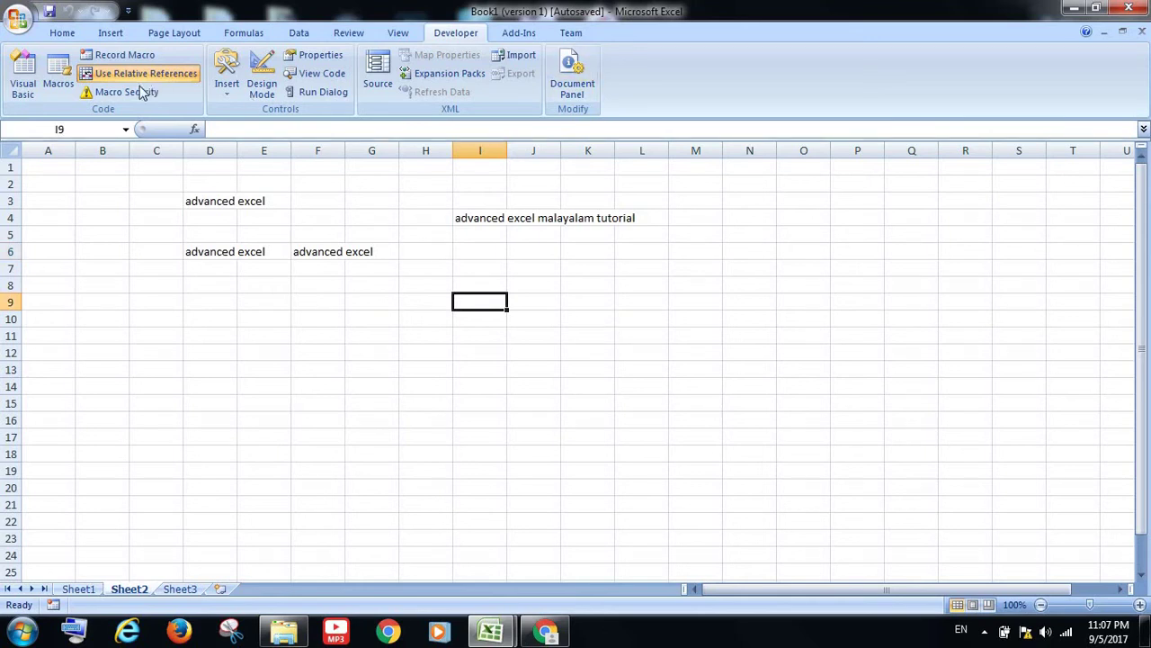
{"action": "left_click", "coordinate": [60, 83]}
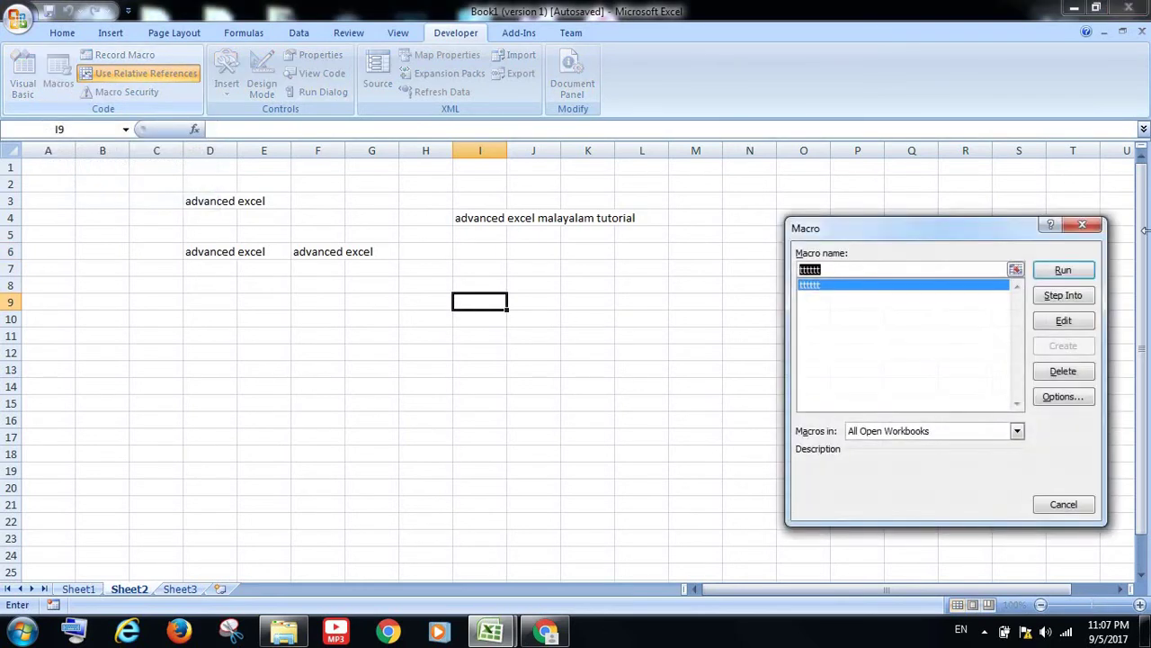
{"action": "left_click", "coordinate": [1063, 271]}
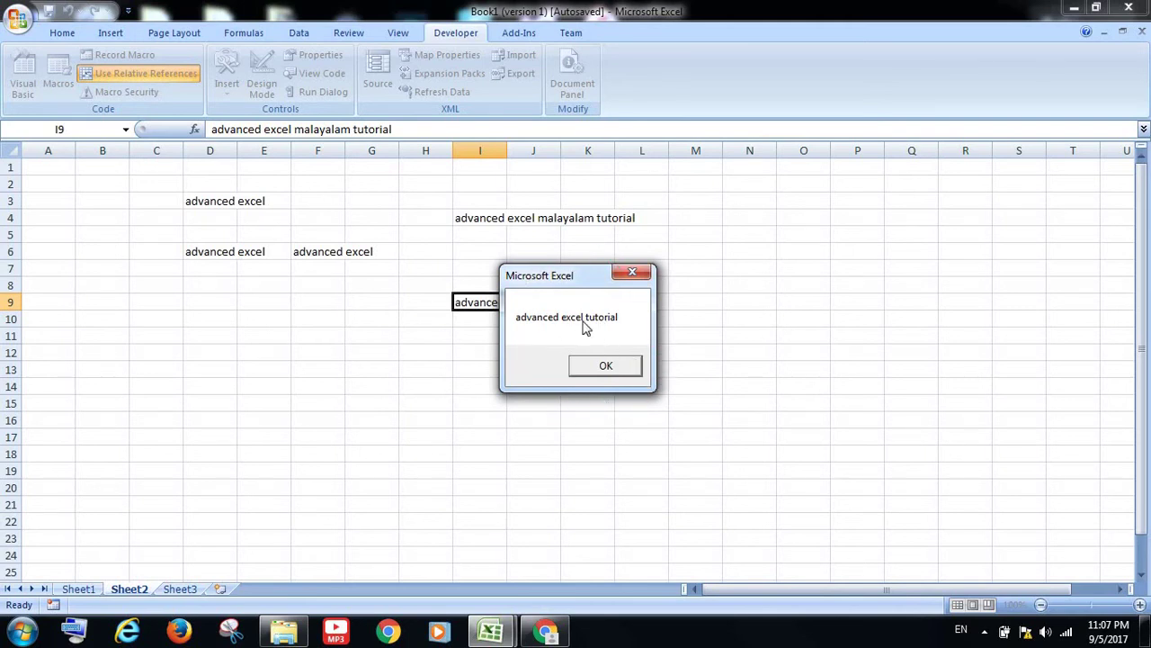
{"action": "left_click", "coordinate": [620, 367]}
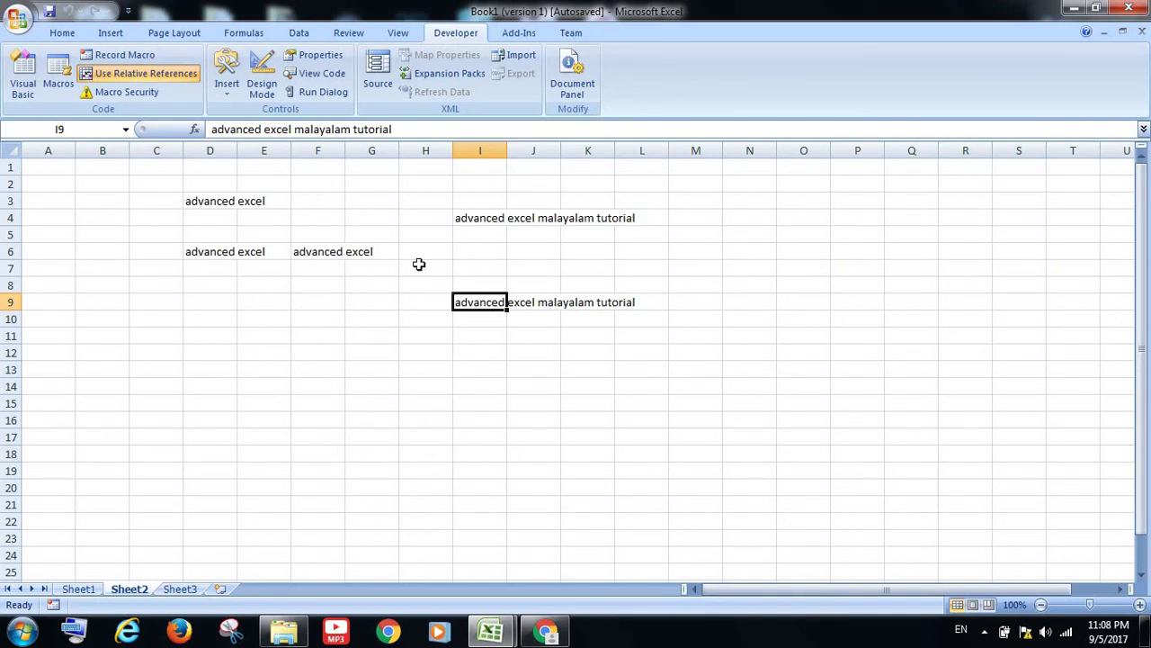
Assign Ctrl+d as the tttttt macro's shortcut key in Macro Options
{"action": "left_click", "coordinate": [58, 79]}
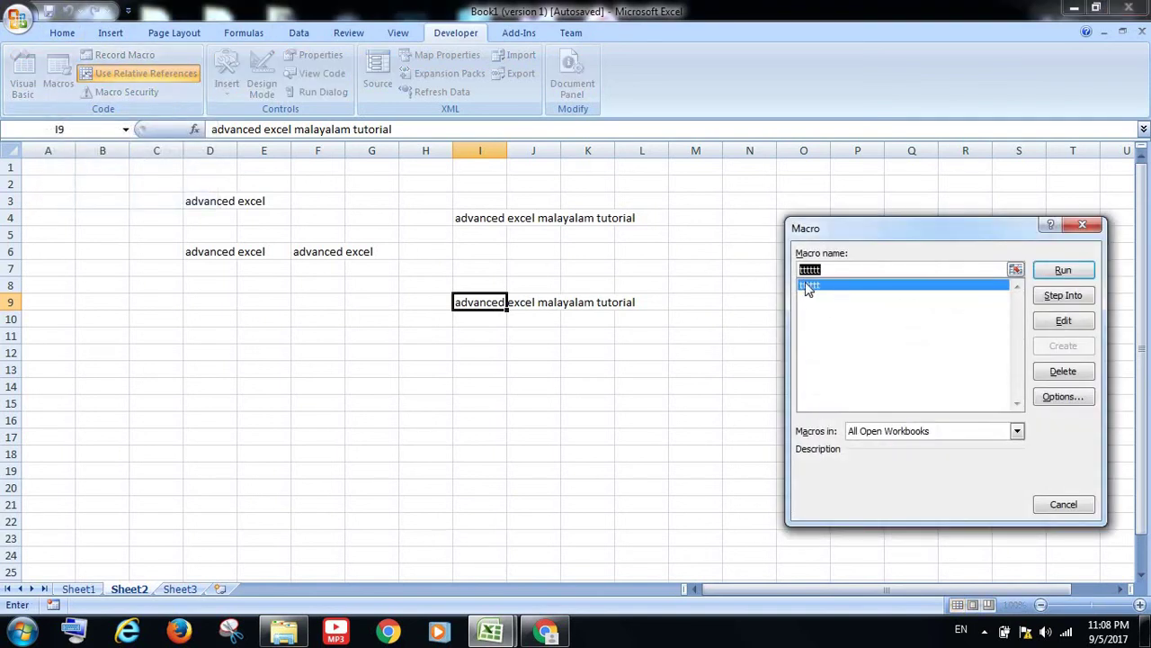
{"action": "left_click", "coordinate": [1061, 398]}
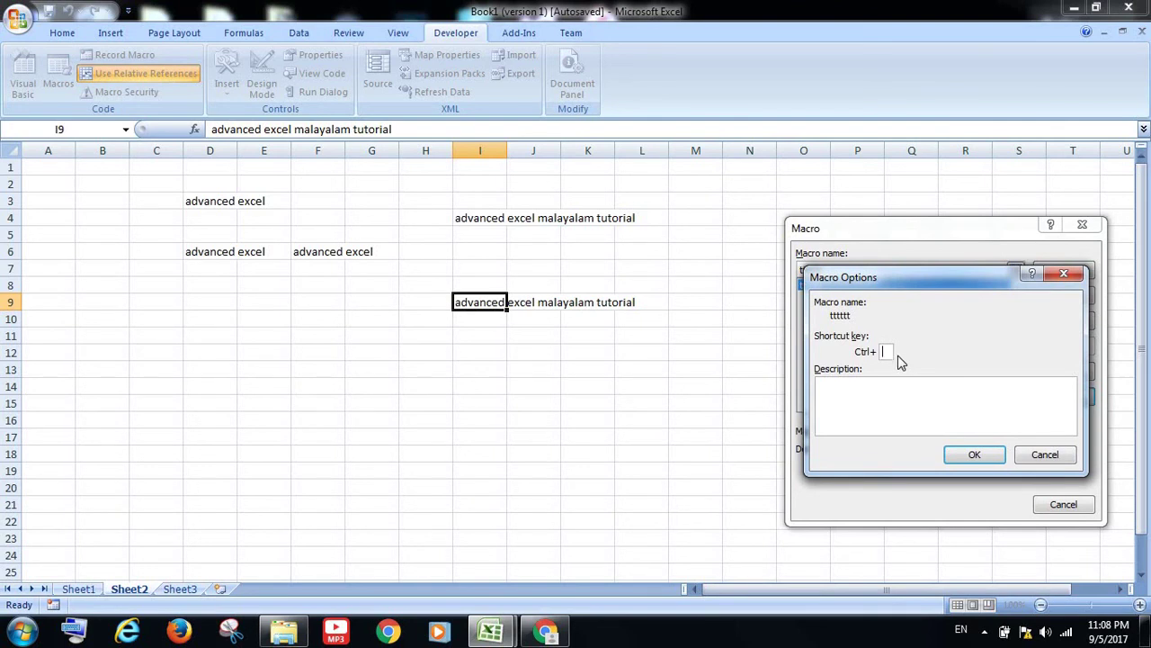
{"action": "type", "text": "d"}
{"action": "left_click", "coordinate": [983, 457]}
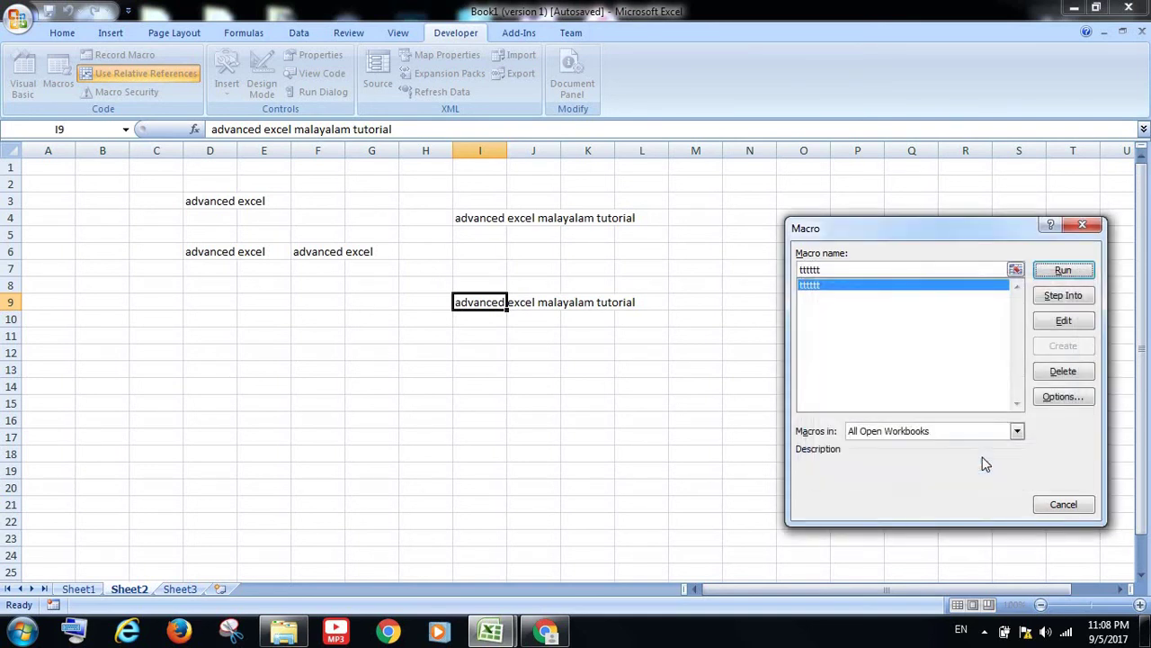
{"action": "left_click", "coordinate": [1066, 506]}
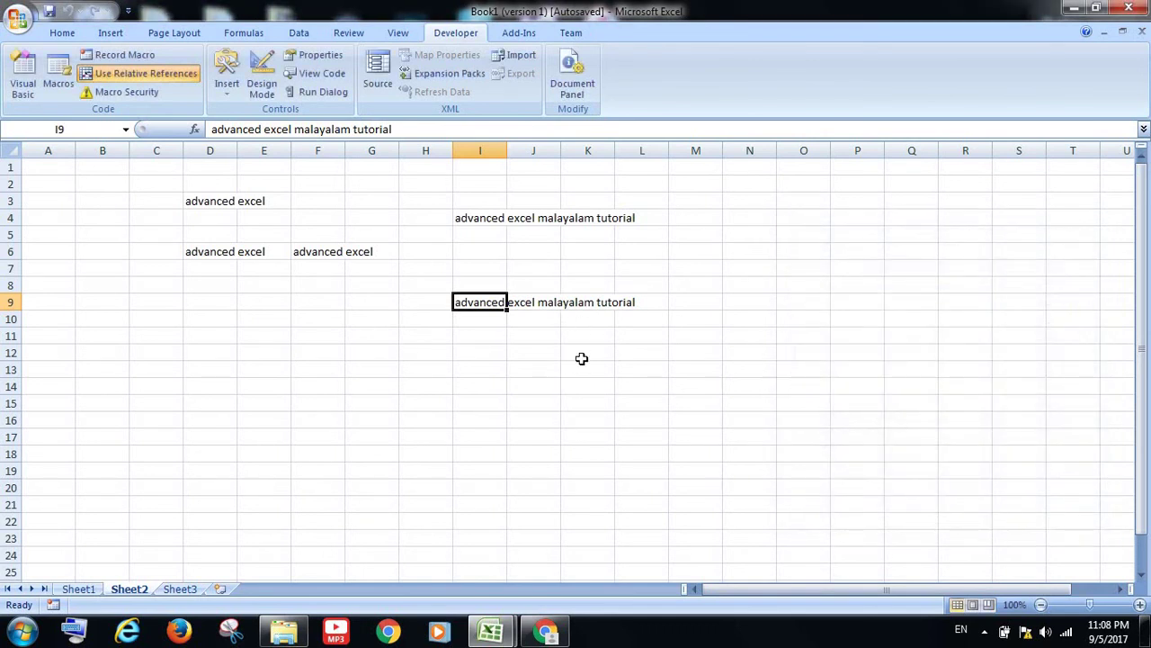
Run the macro in cell N6 with its keyboard shortcut and dismiss the message
{"action": "left_click", "coordinate": [762, 252]}
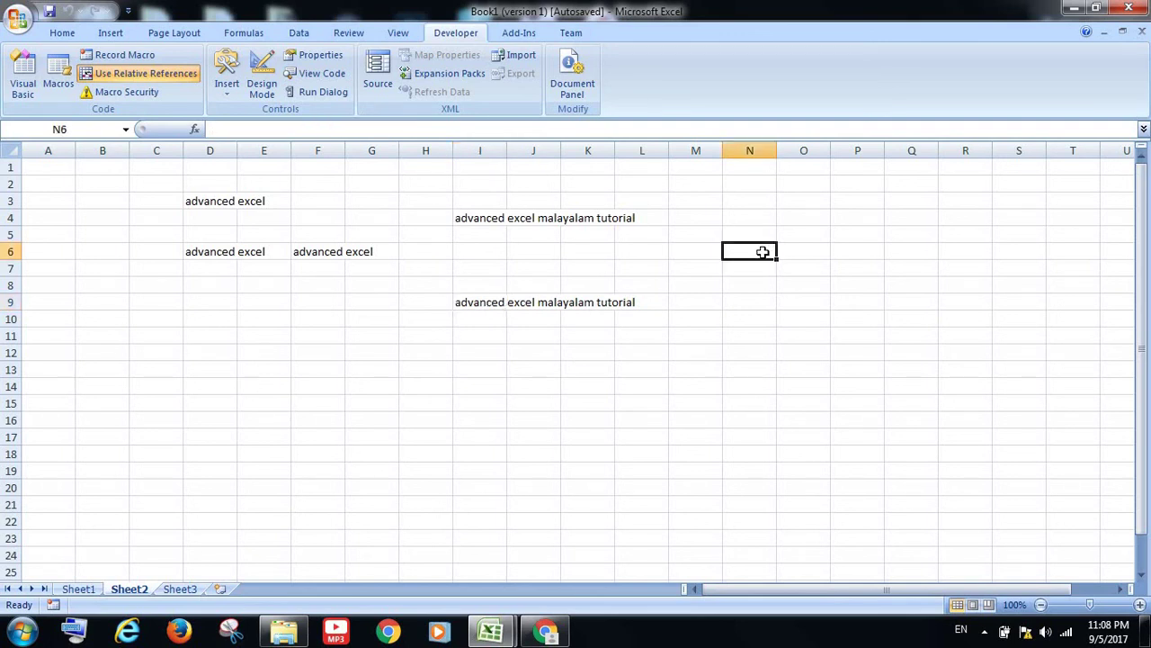
{"action": "key", "text": "ctrl+shift+a"}
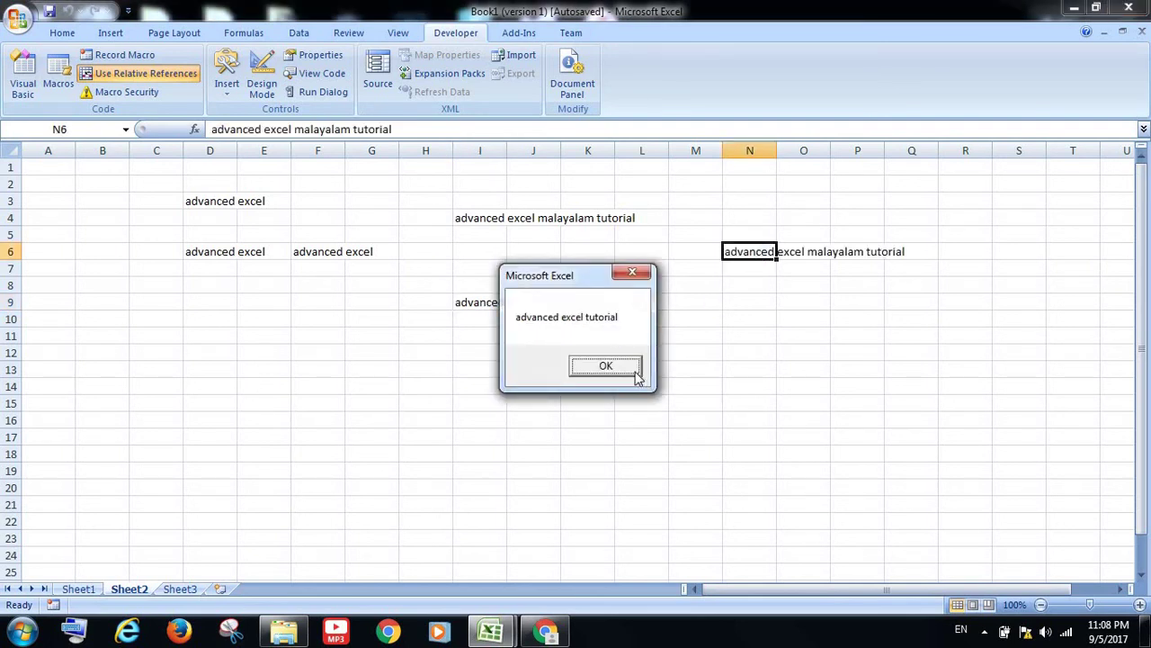
{"action": "left_click", "coordinate": [603, 363]}
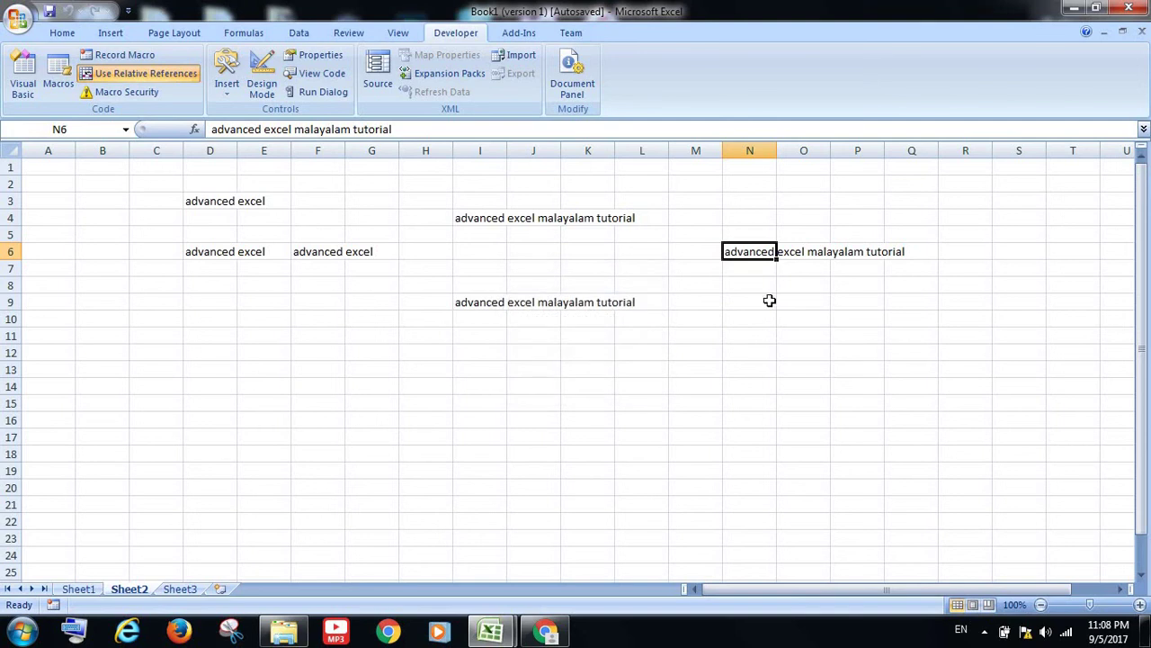